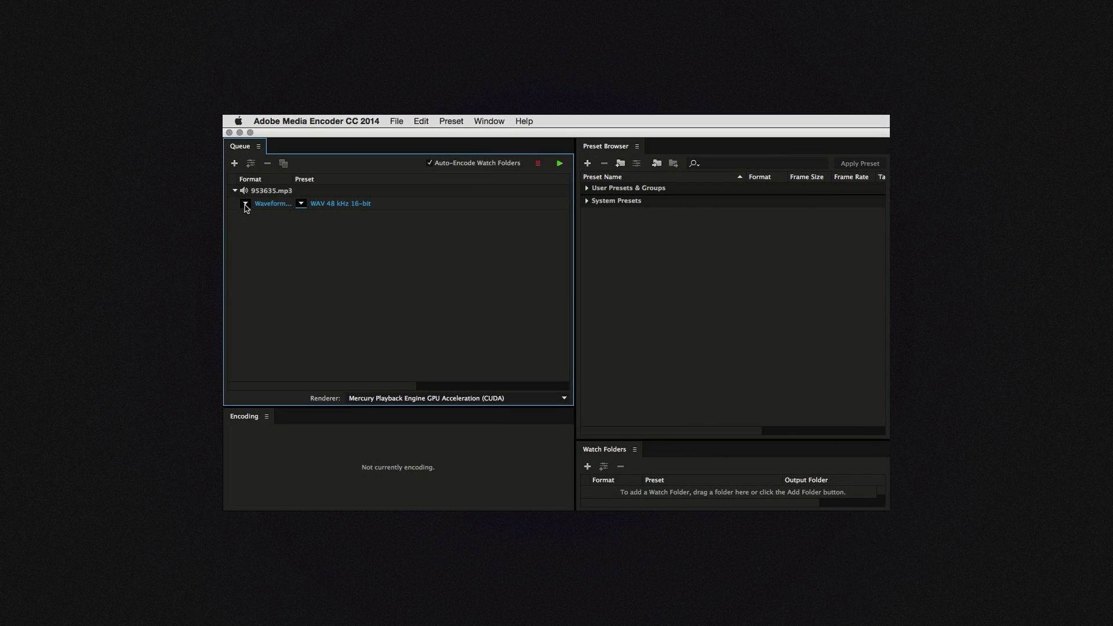
Step: Open the export format list for the queued 953635.mp3
left_click(245, 205)
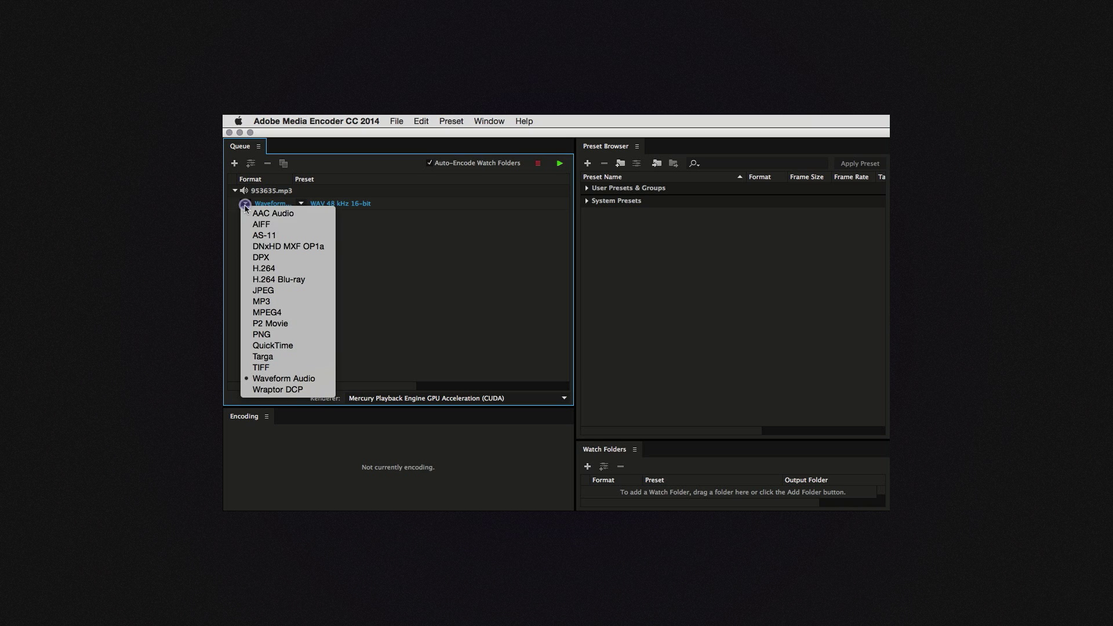
Step: Set 953635.mp3's export to Waveform Audio, mono, at a 16000 Hz sample rate
left_click(306, 379)
left_click(348, 204)
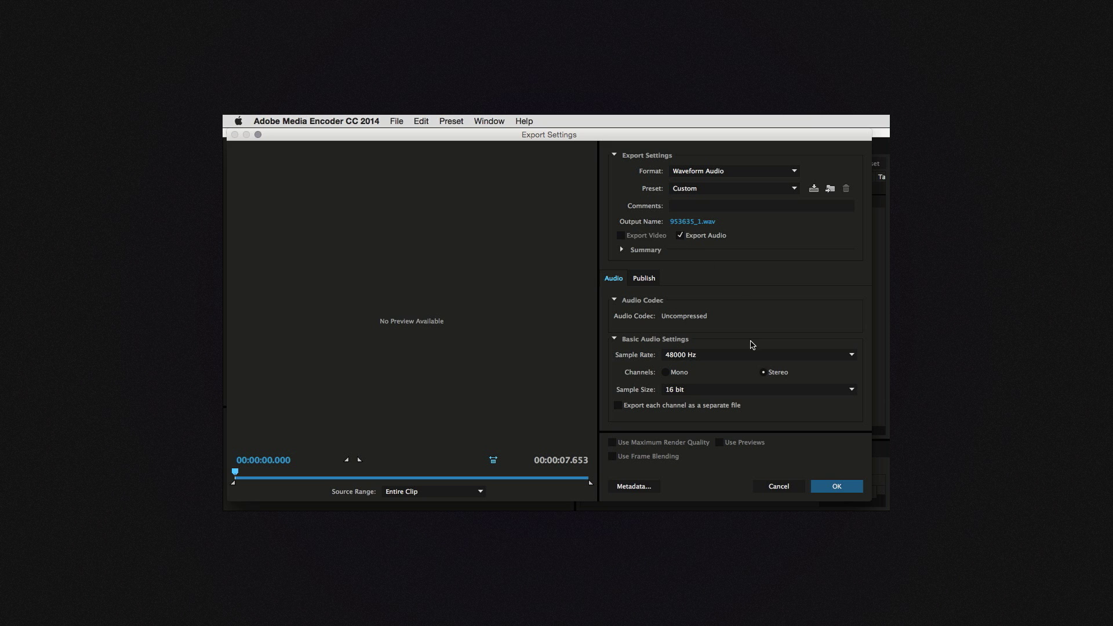
left_click(667, 372)
left_click(701, 355)
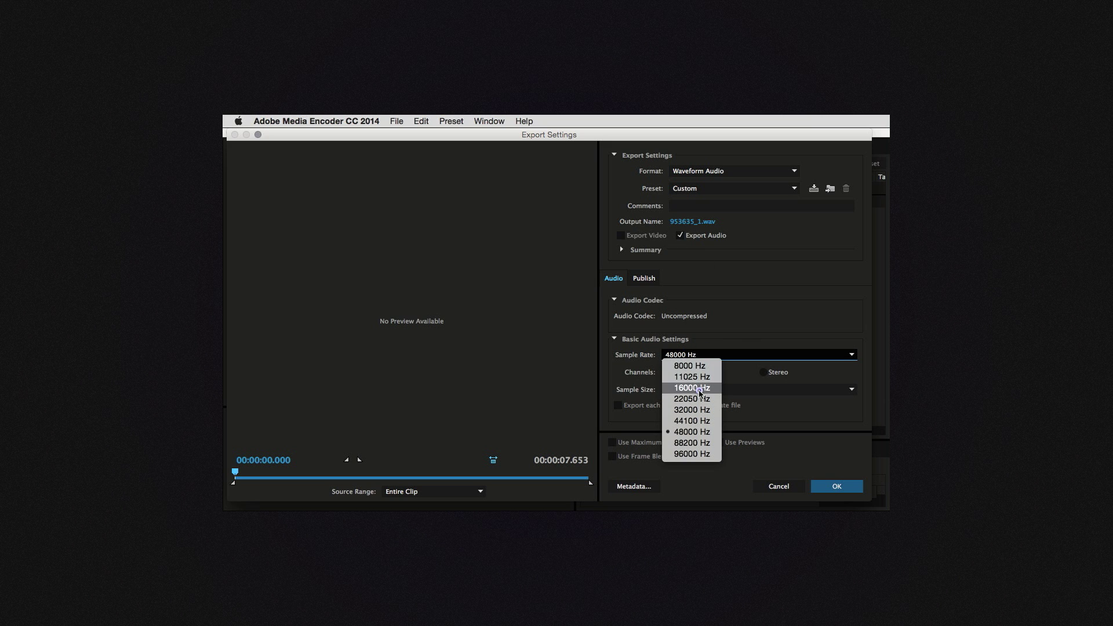
left_click(700, 388)
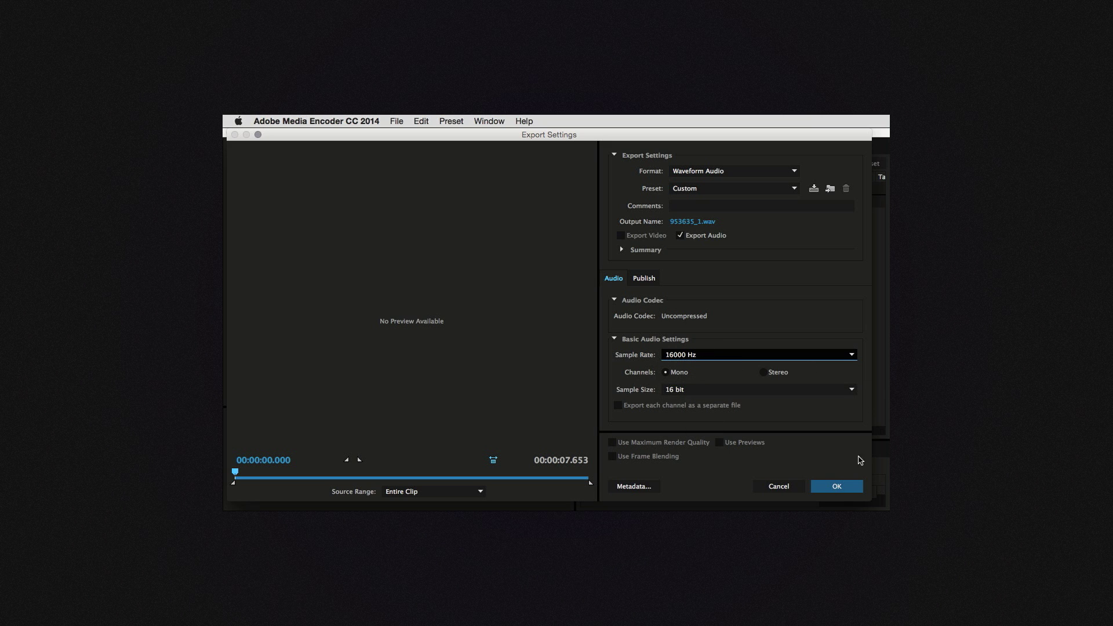
left_click(842, 489)
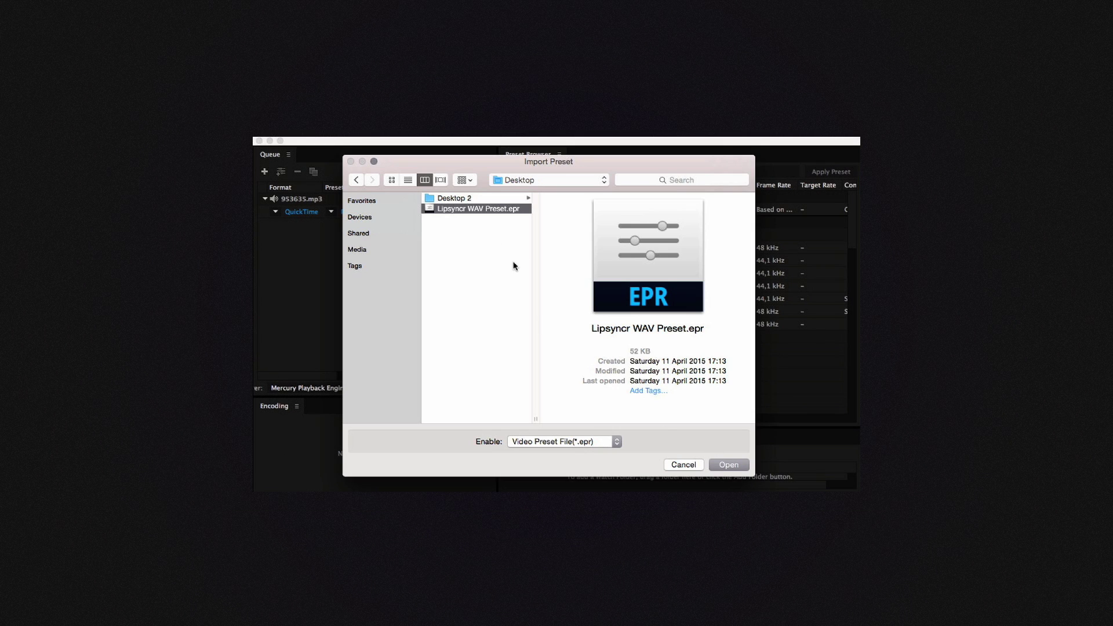
Step: Import Lipsyncr WAV Preset.epr and apply it to the queued 953635.mp3 item
left_click(732, 466)
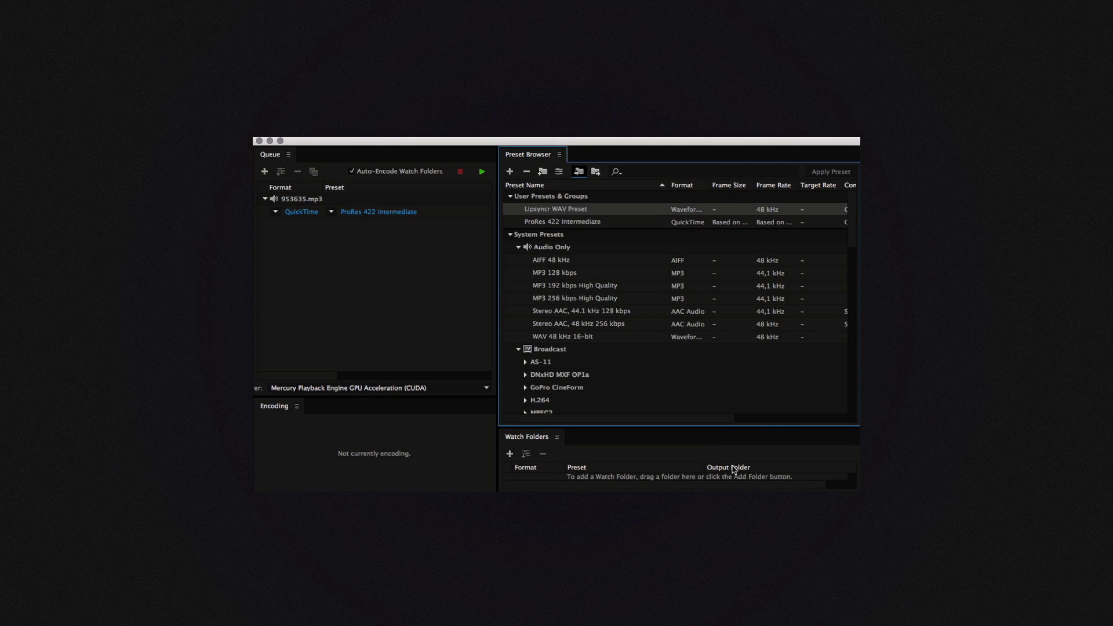
left_click_drag(561, 210, 366, 213)
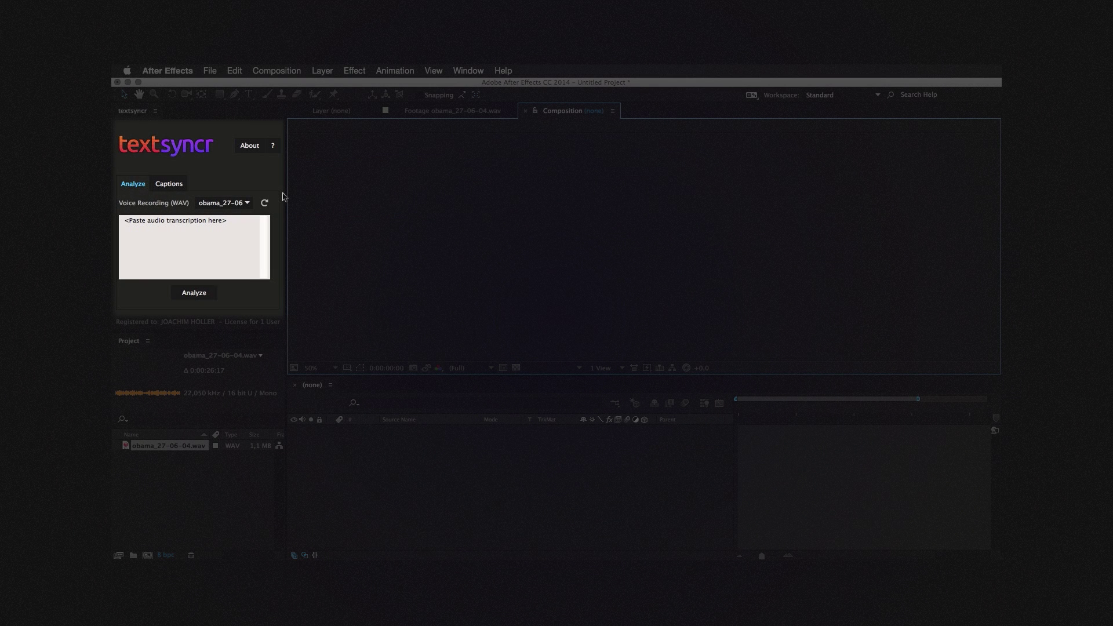
Step: Set obama_27-06-04.wav as textsyncr's voice recording
left_click(260, 181)
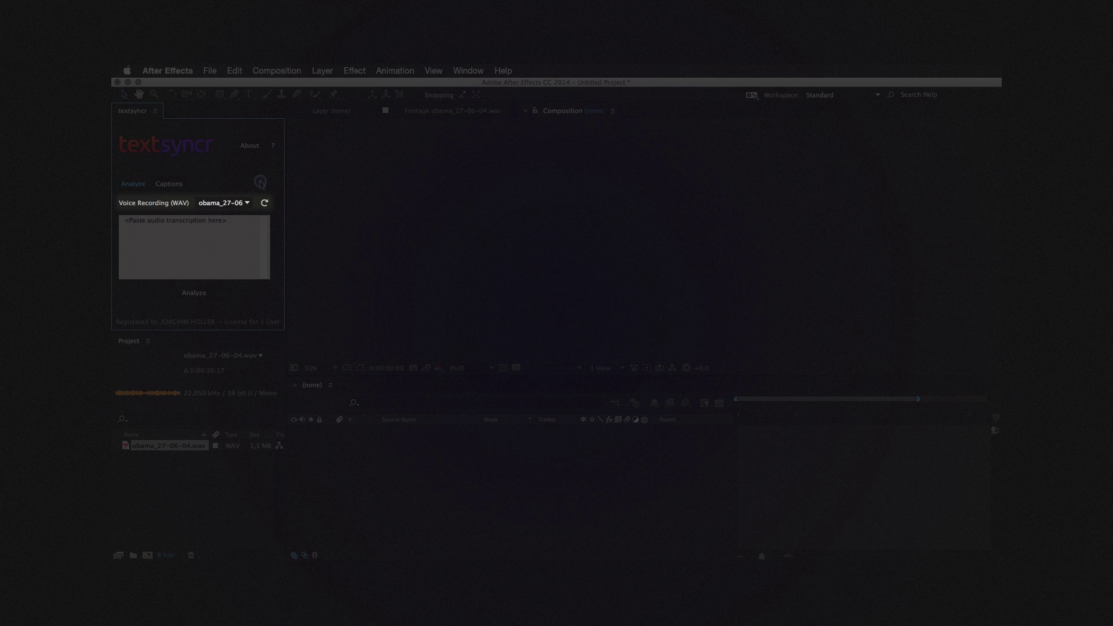
left_click(245, 203)
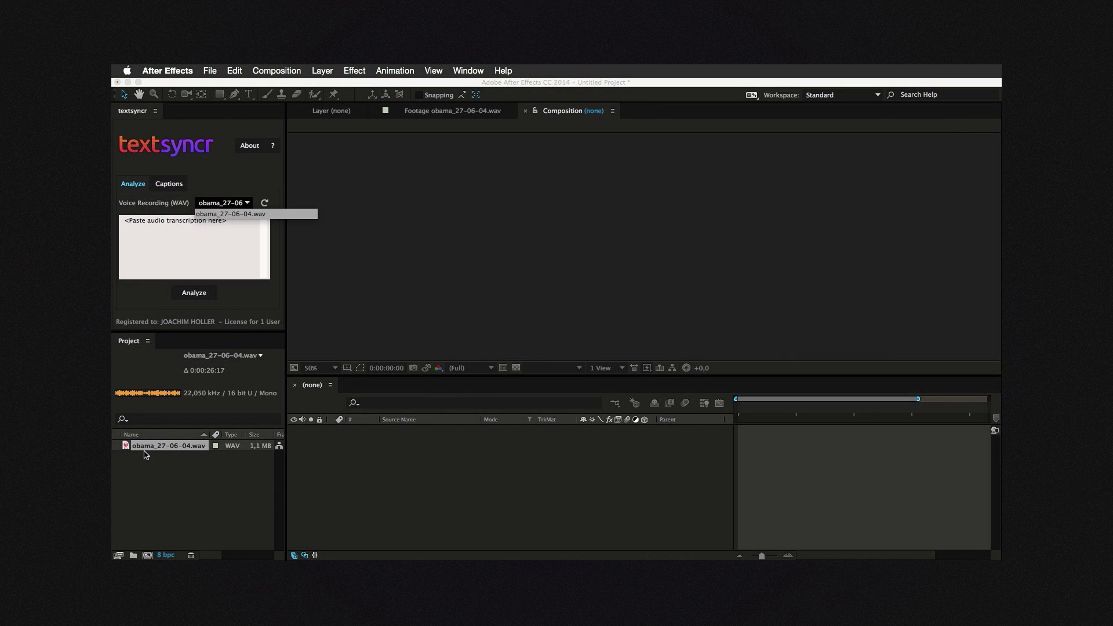
left_click(218, 467)
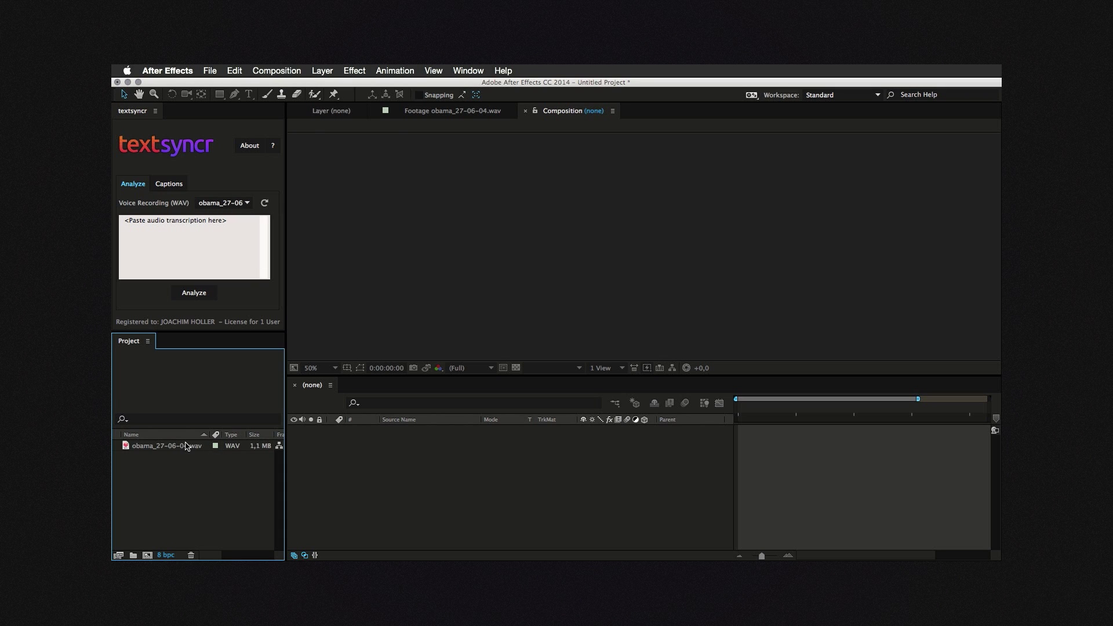
Step: Open obama_27-06-04.wav in the footage viewer and preview the speech
double_click(187, 445)
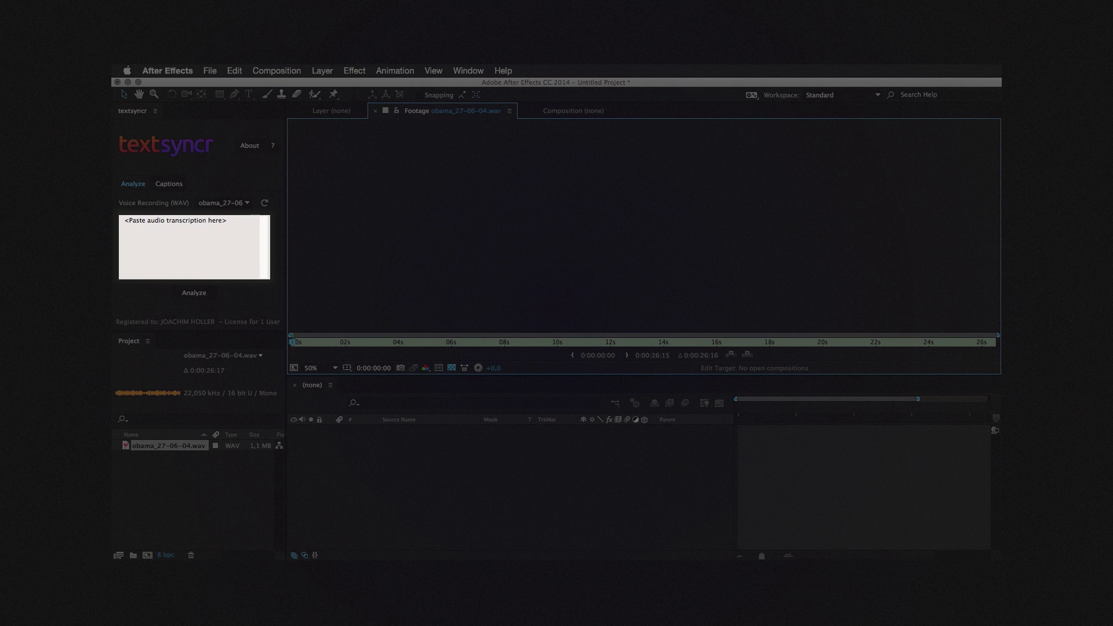
left_click(235, 231)
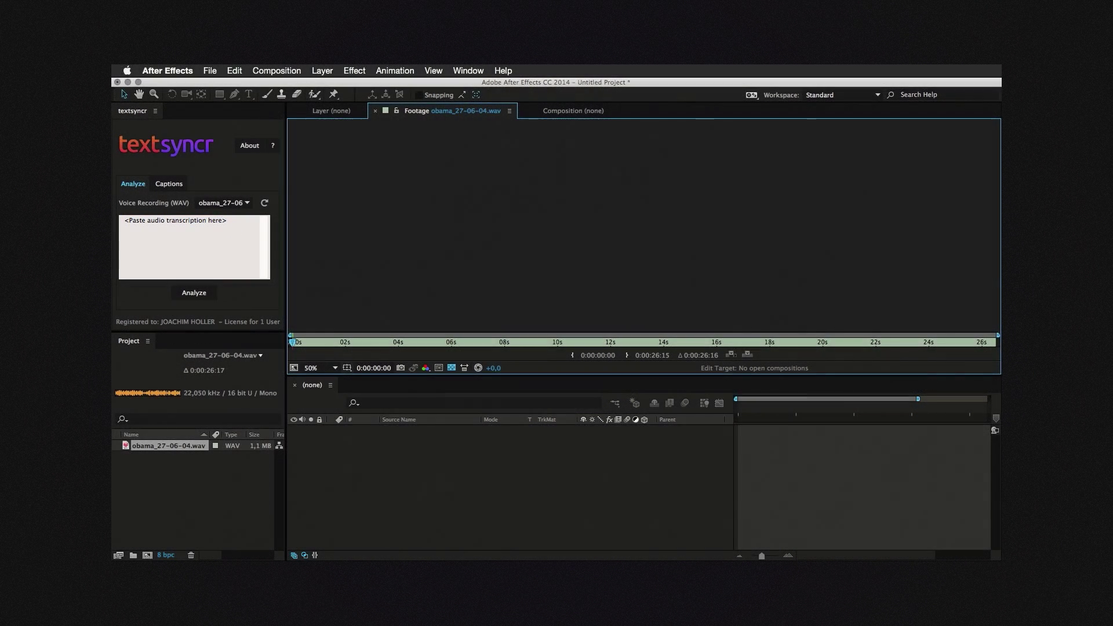
key("0")
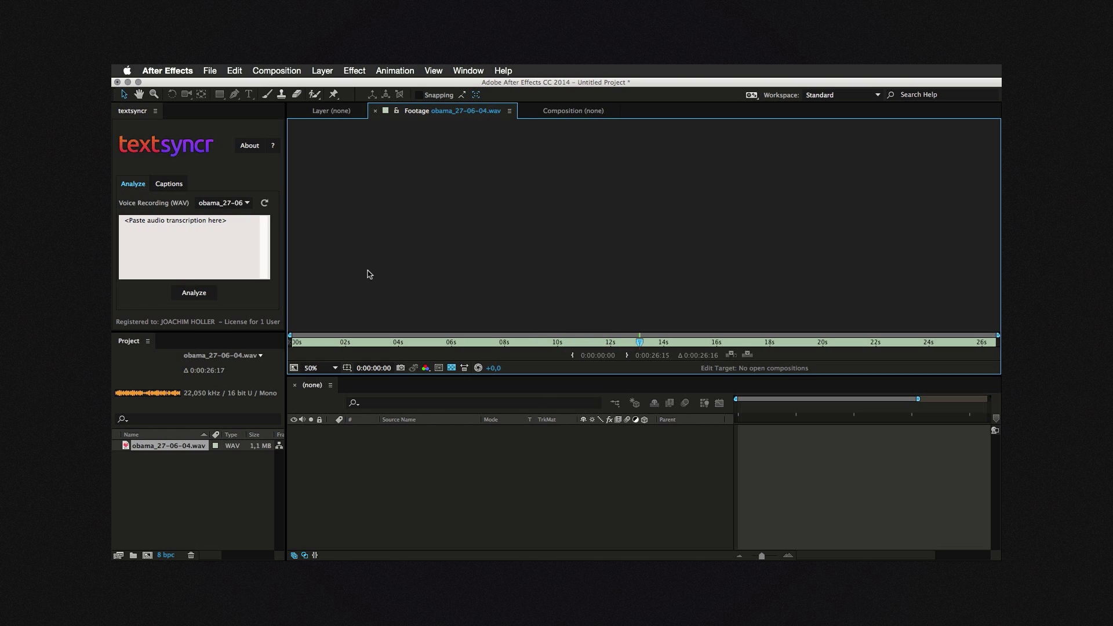
left_click(191, 244)
key("super+Tab")
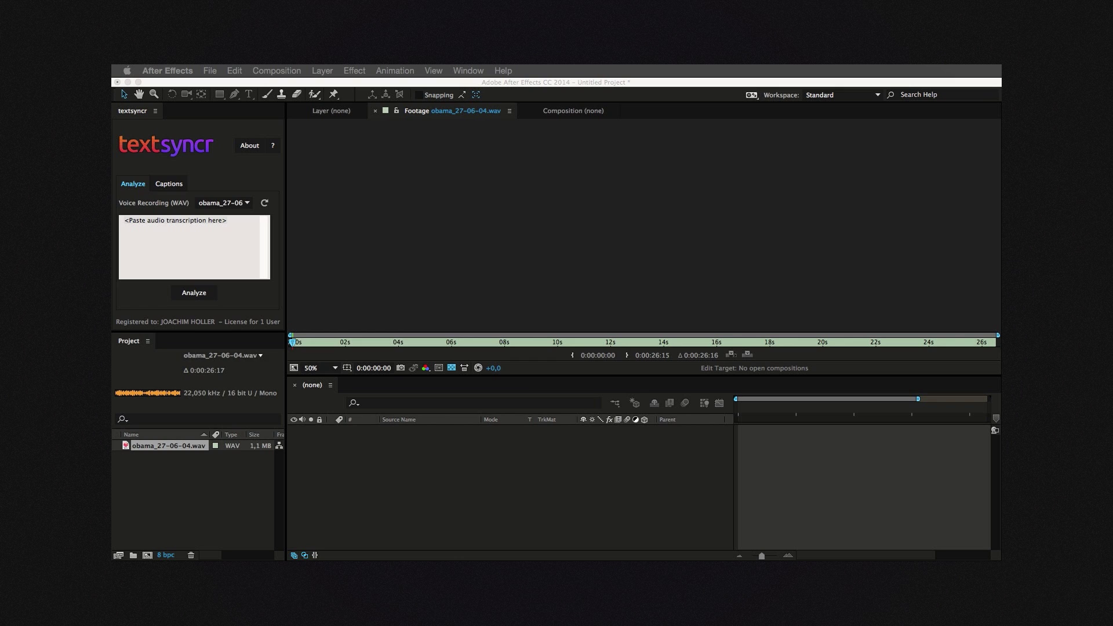
Step: Copy the whole obama_27-06-04.txt transcript and paste it into textsyncr's transcription box
key("super+a")
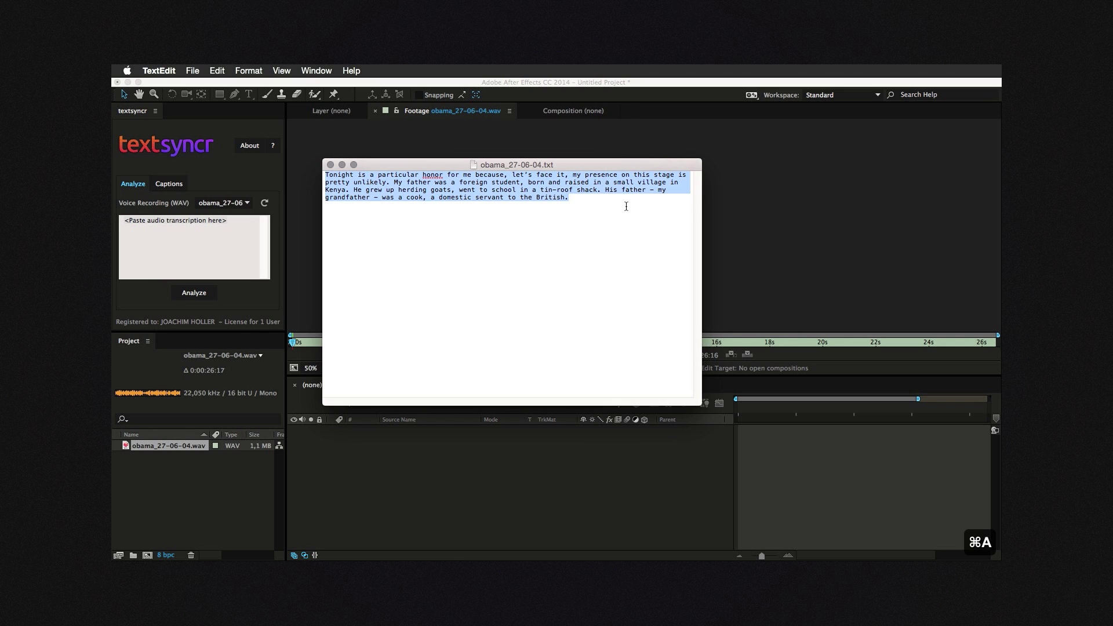
key("super+c")
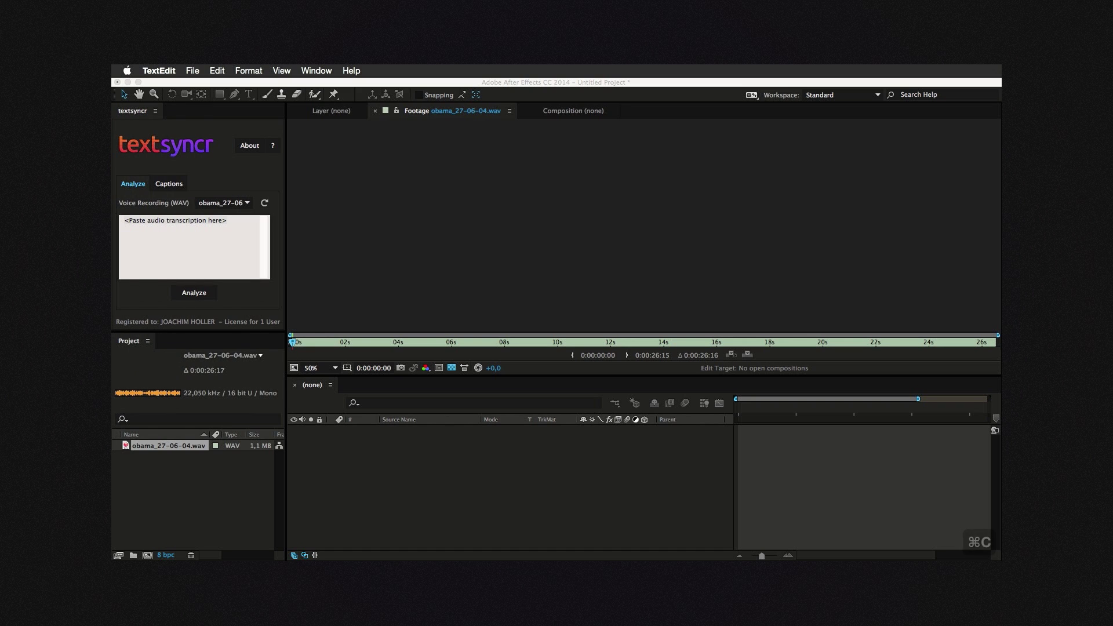
left_click(219, 224)
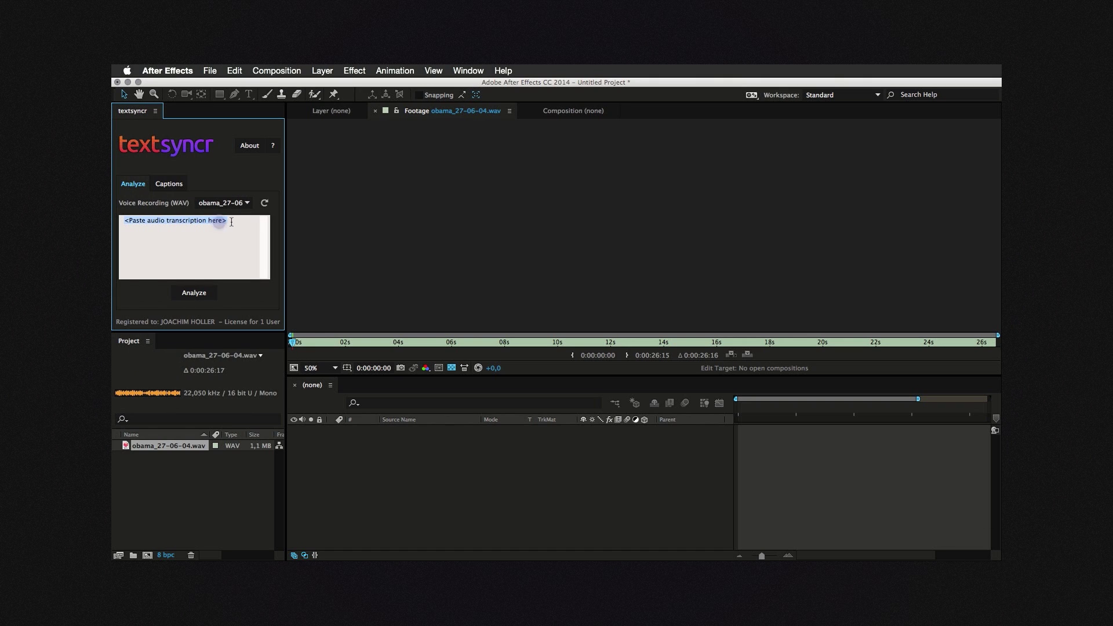
key("super+v")
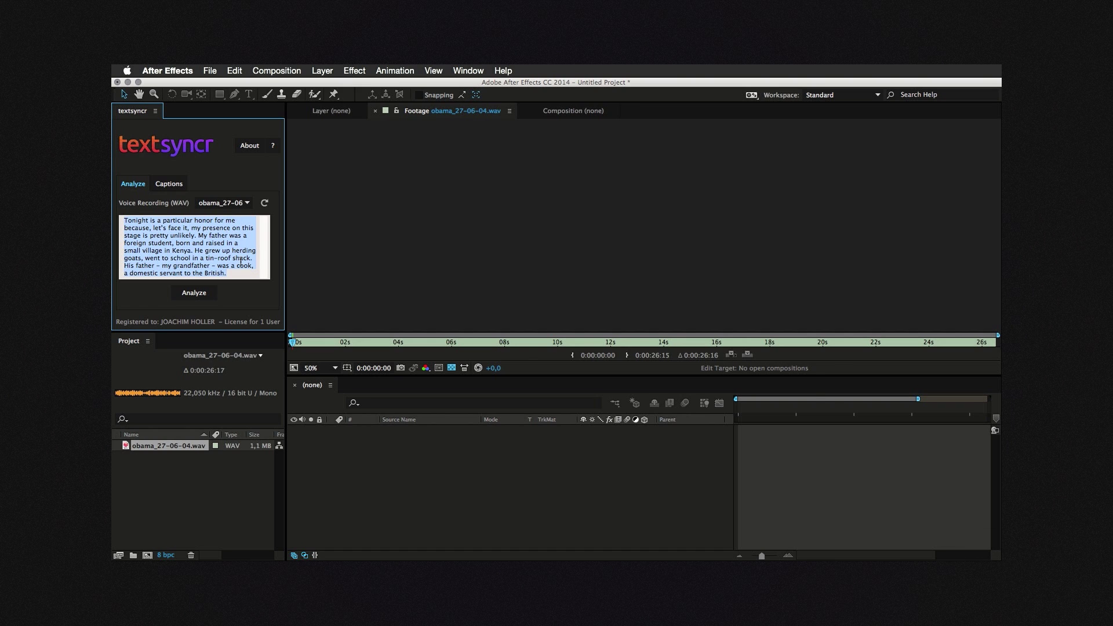
key("super+n")
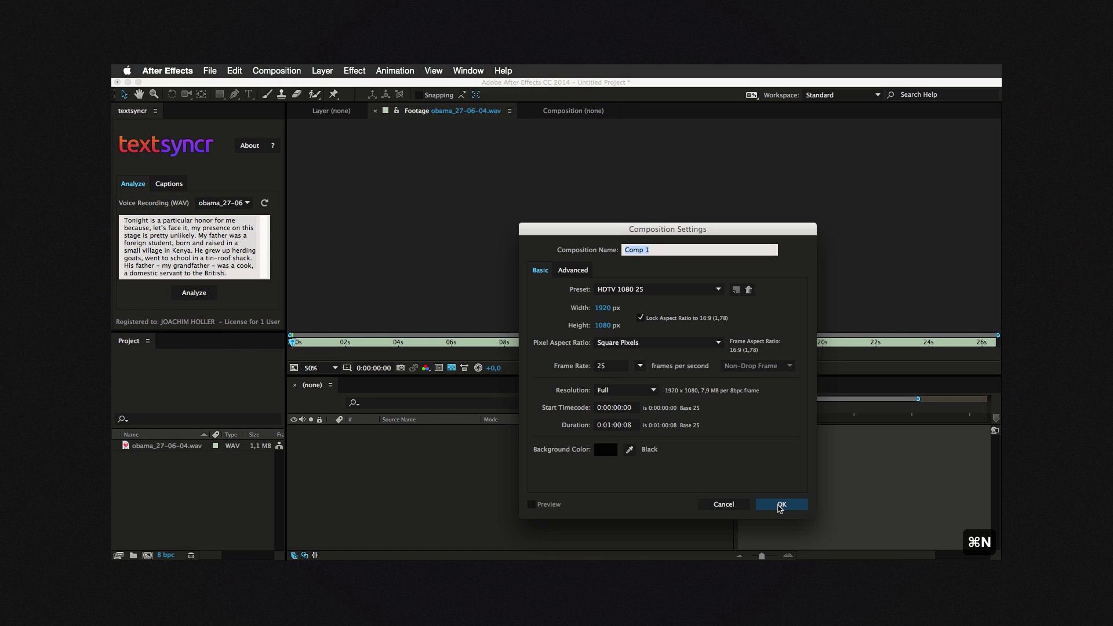
Step: Create the 1920×1080, 25 fps Comp 1 and run textsyncr's speech analysis on it
left_click(780, 505)
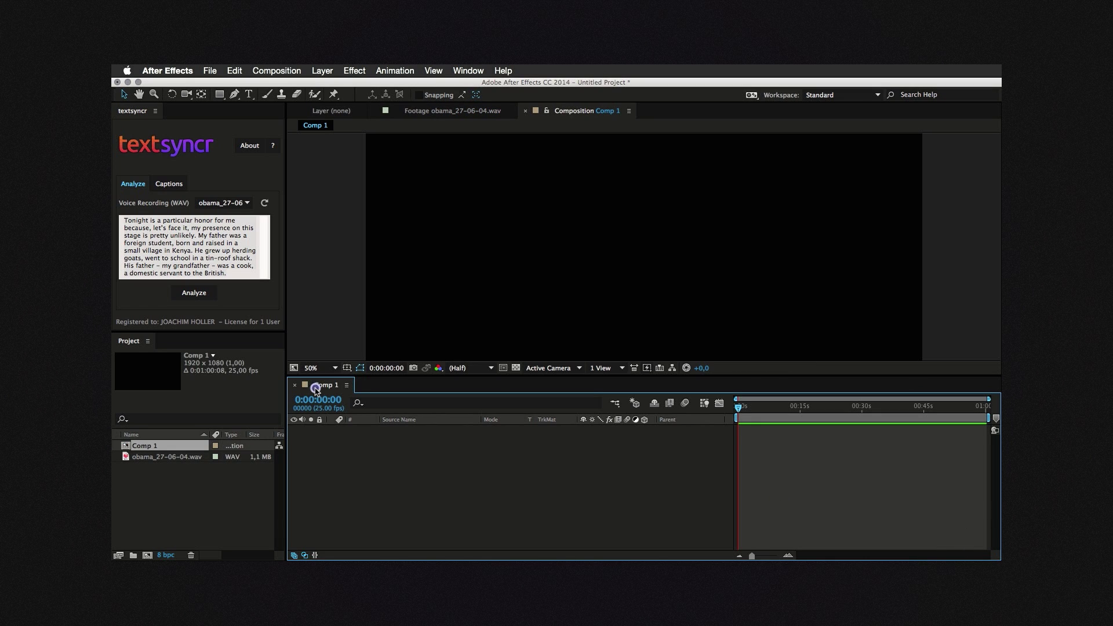
left_click(323, 165)
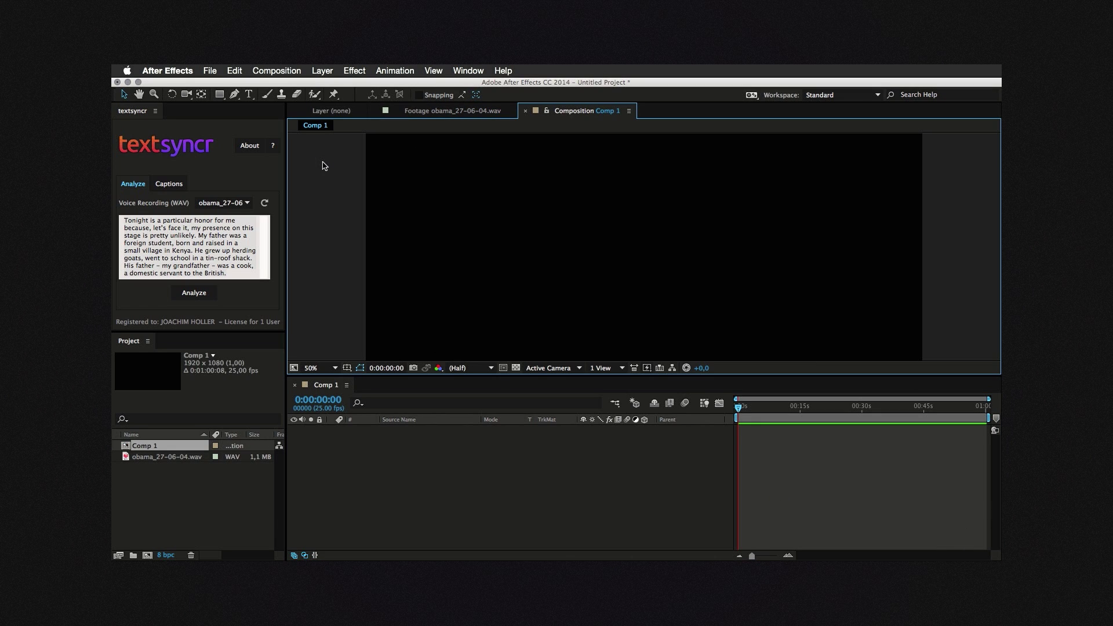
left_click(142, 447)
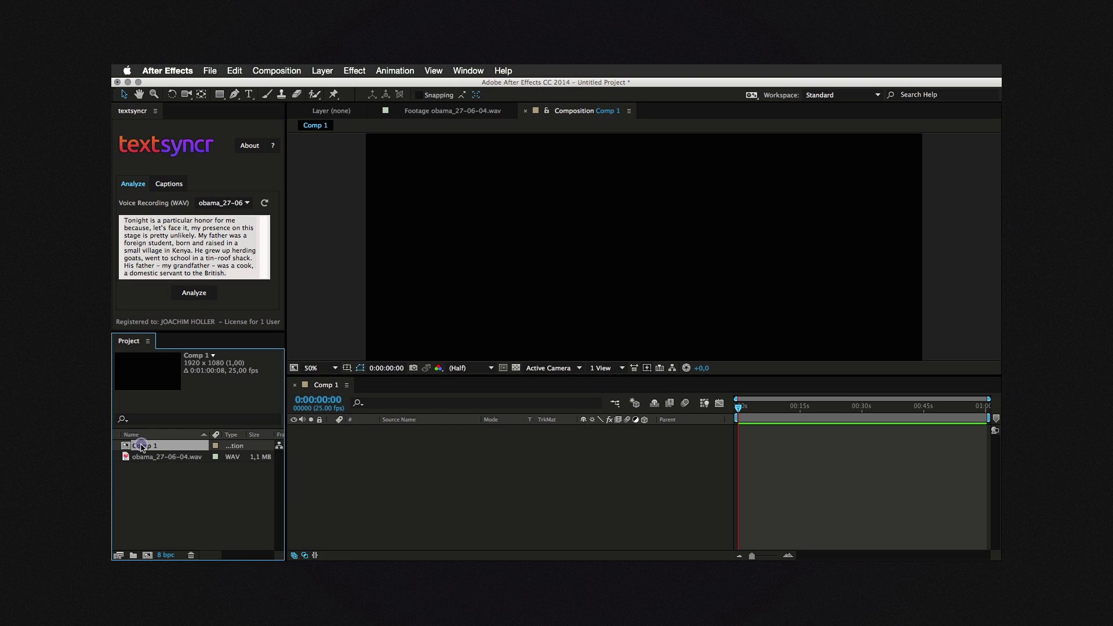
left_click(182, 294)
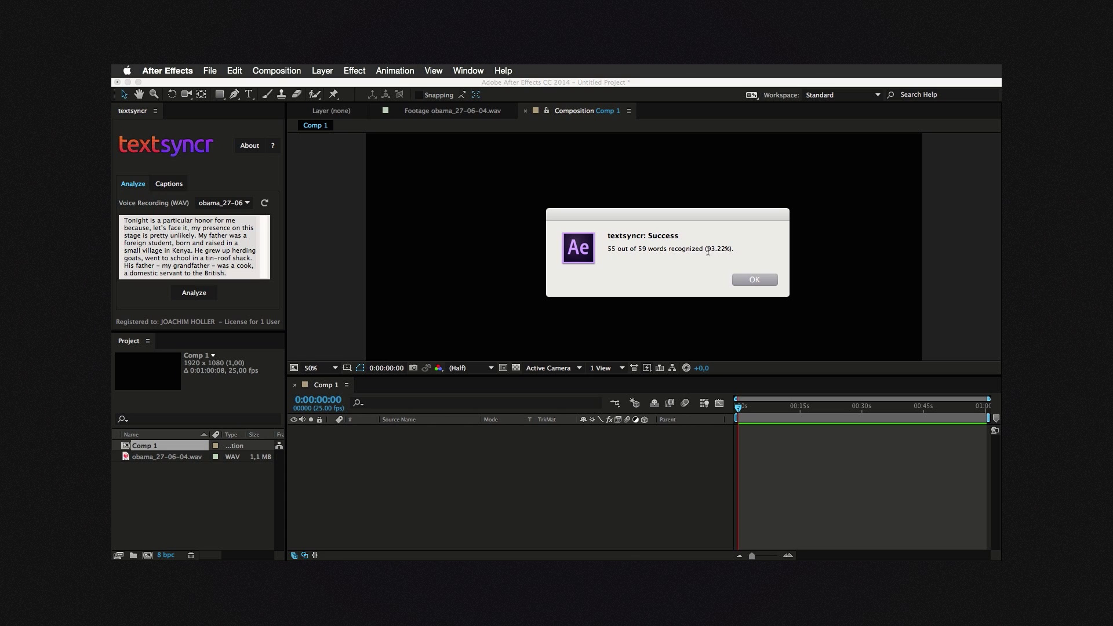
Step: Accept the 93.22% recognition result to add word markers, and preview the audio
left_click_drag(707, 250, 729, 249)
left_click(756, 279)
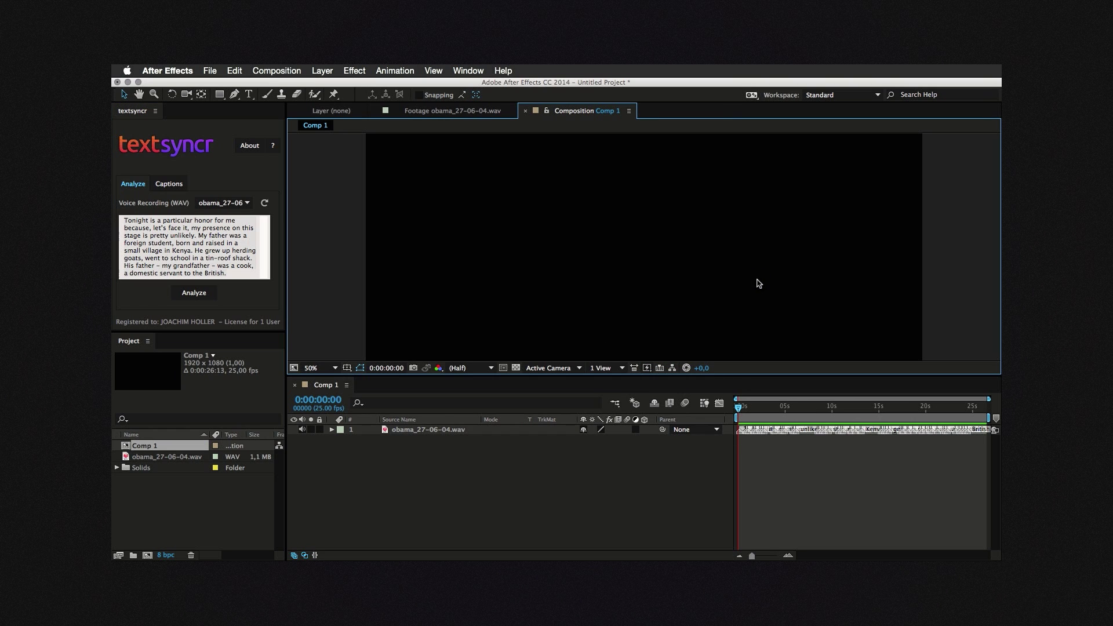
scroll(661, 413, "up", 5)
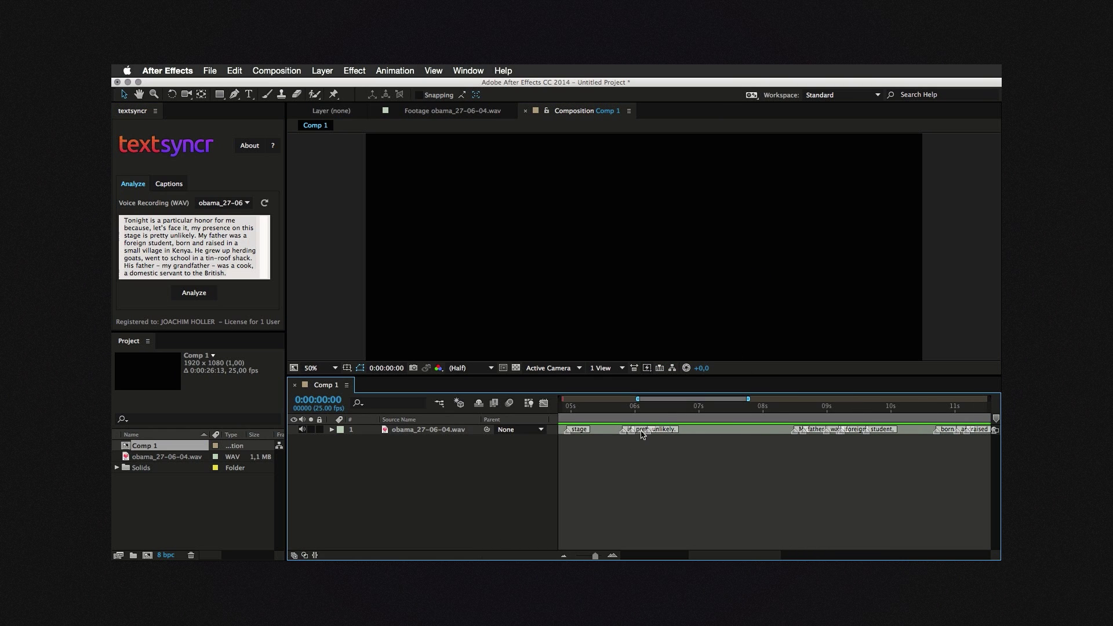
key("space")
scroll(649, 417, "left", 3)
key("space")
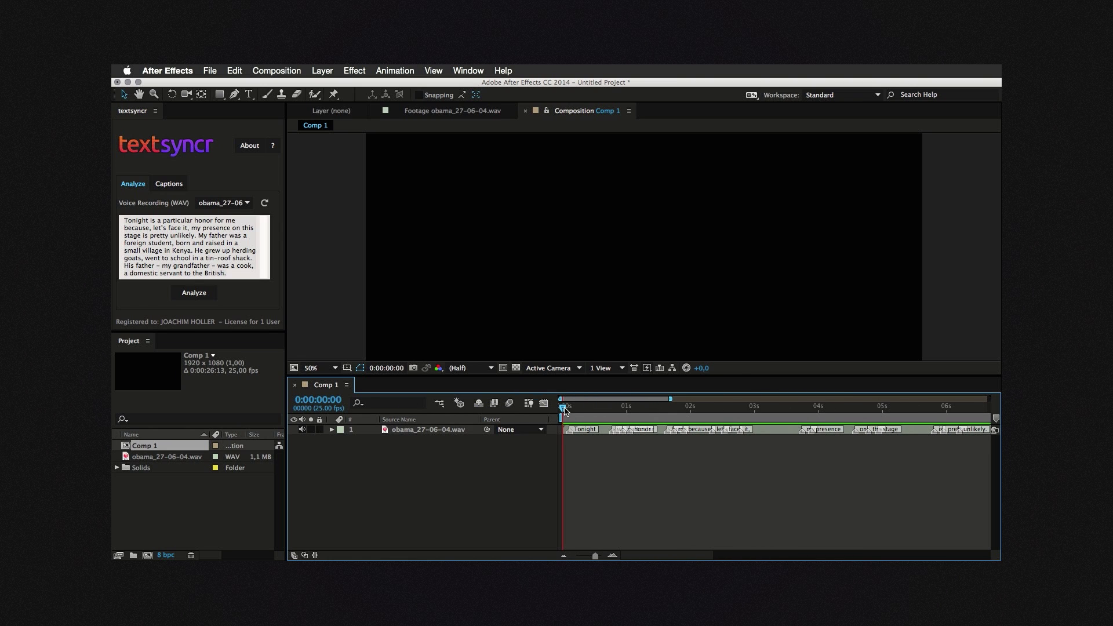
Step: Reveal the speech layer's waveform and scrub its first second against the markers
left_click(452, 430)
key("l")
key("l")
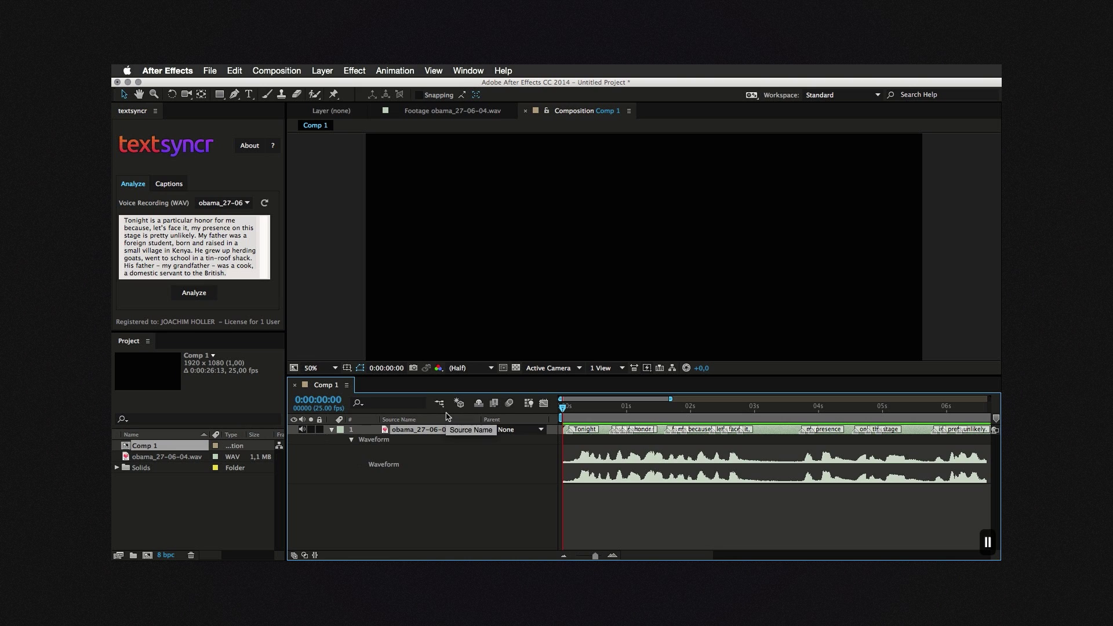
left_click_drag(565, 409, 976, 418)
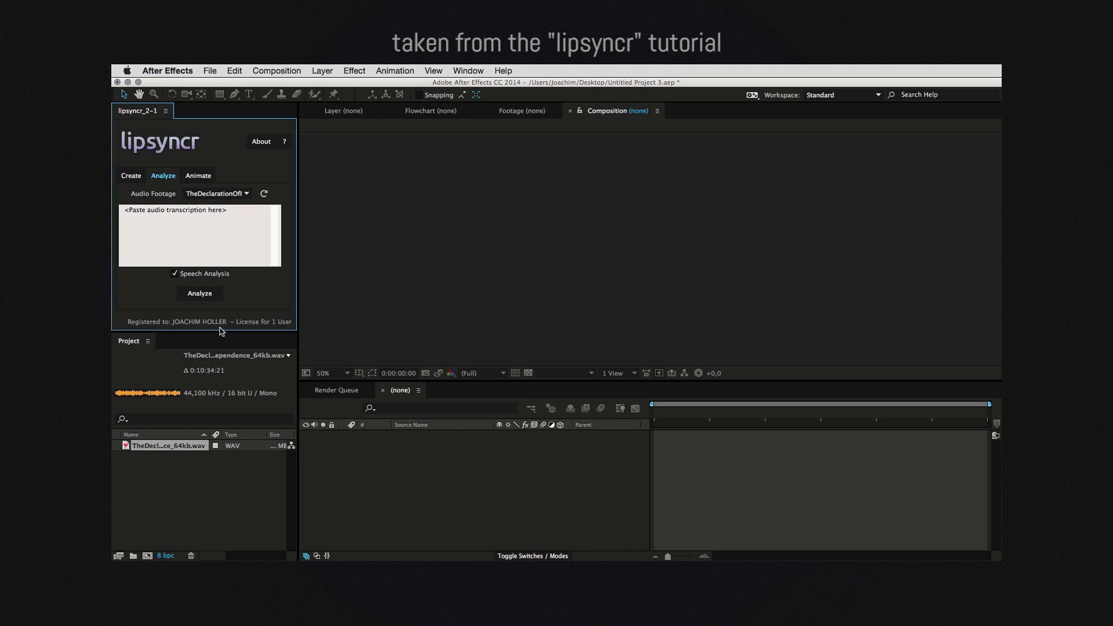
Step: Open TheDeclarationOfIndependence_64kb.wav and empty lipsyncr's transcription box
left_click(197, 486)
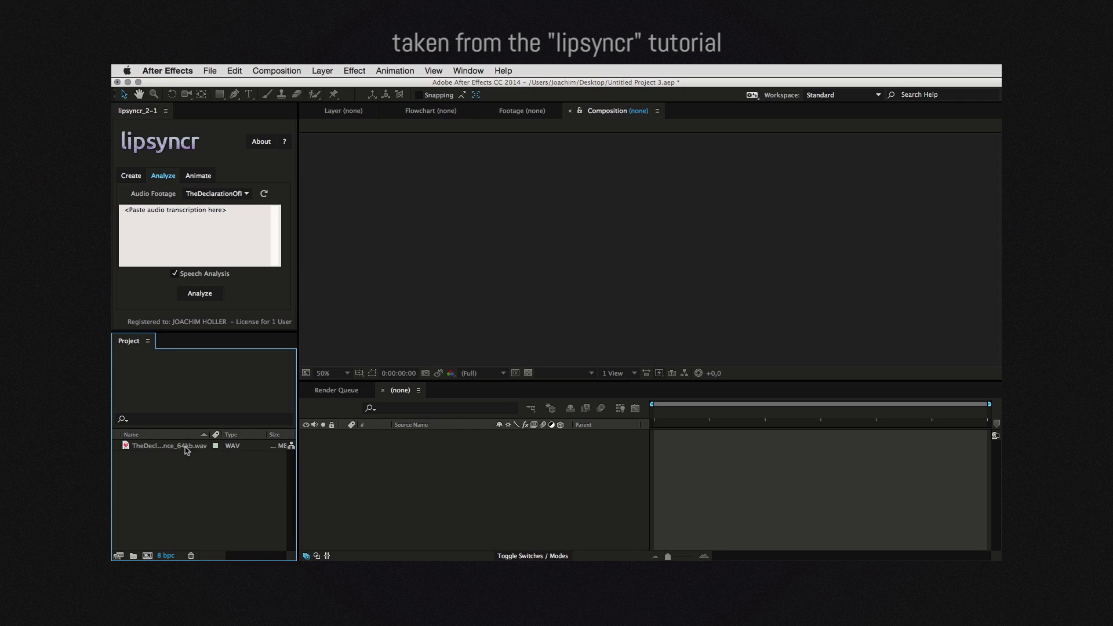
double_click(186, 447)
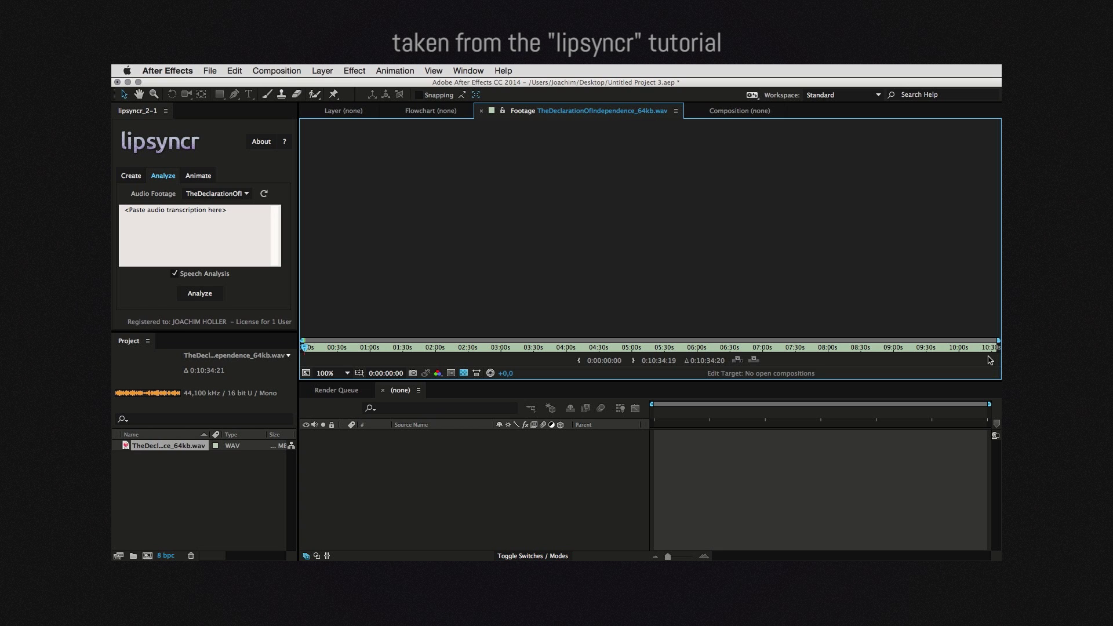
left_click(183, 254)
key("BackSpace")
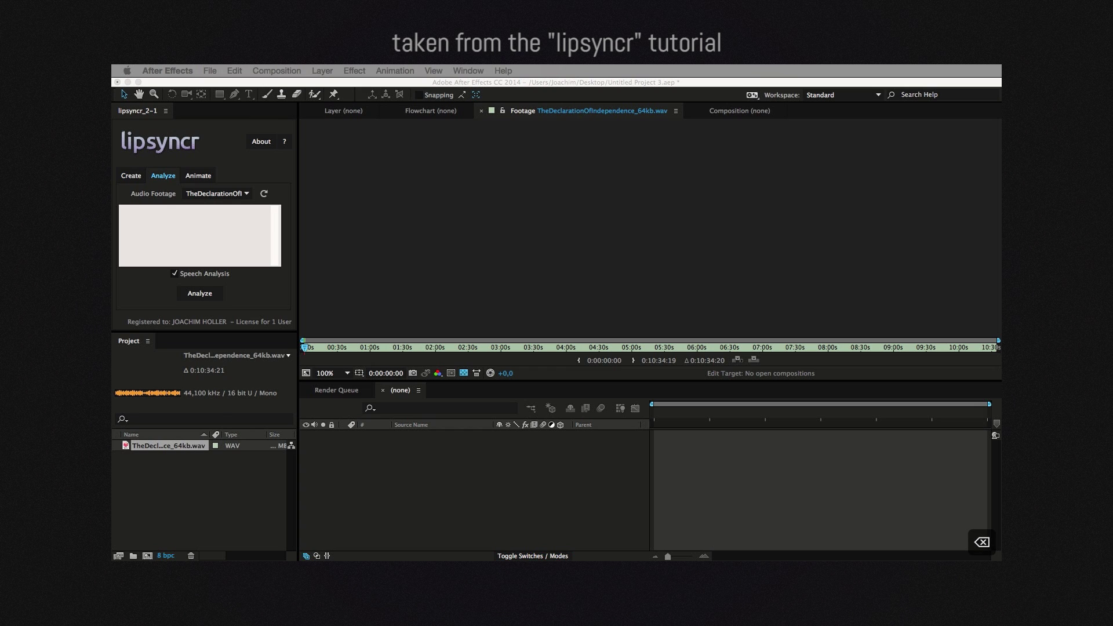
key("super+Tab")
left_click_drag(724, 157, 721, 332)
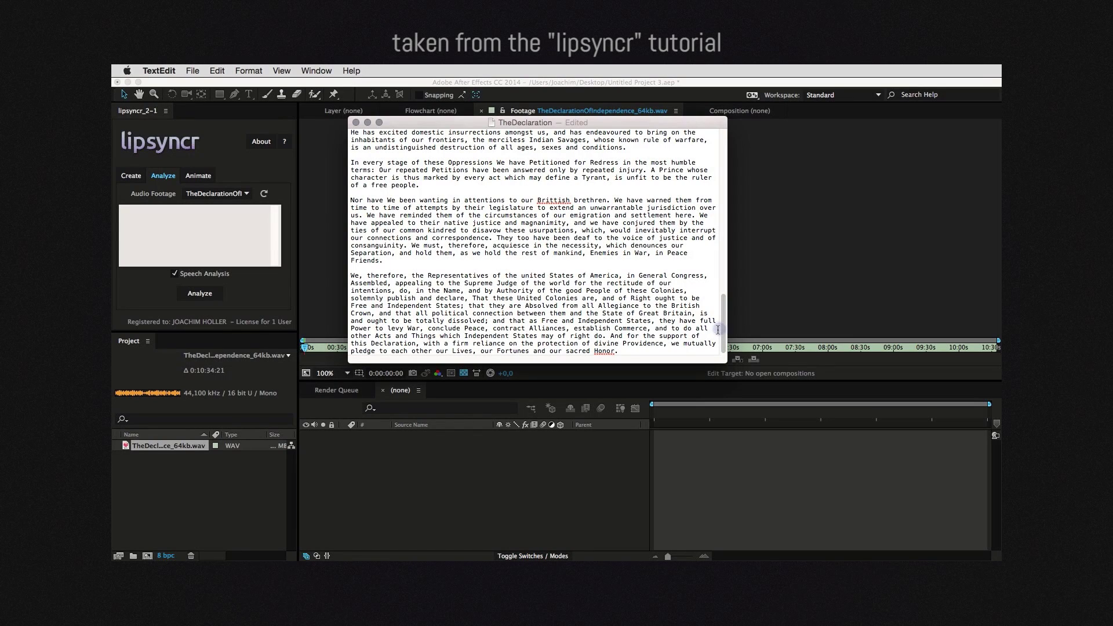
Step: Paste the full Declaration text into lipsyncr's transcript box and analyze it
key("super+a")
key("super+c")
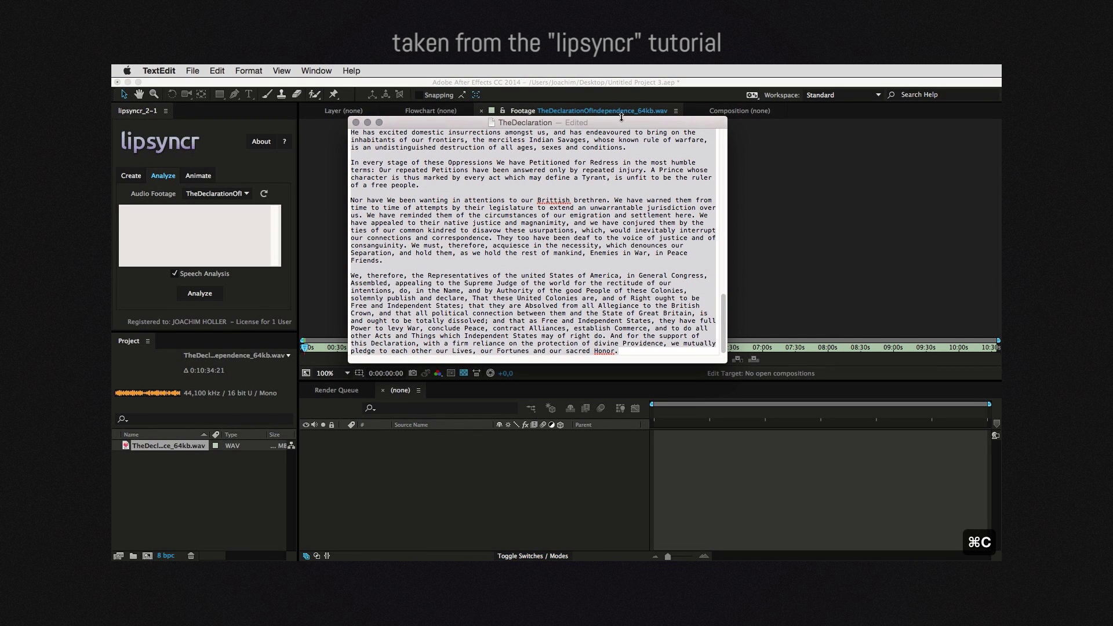
key("super+Tab")
left_click(224, 227)
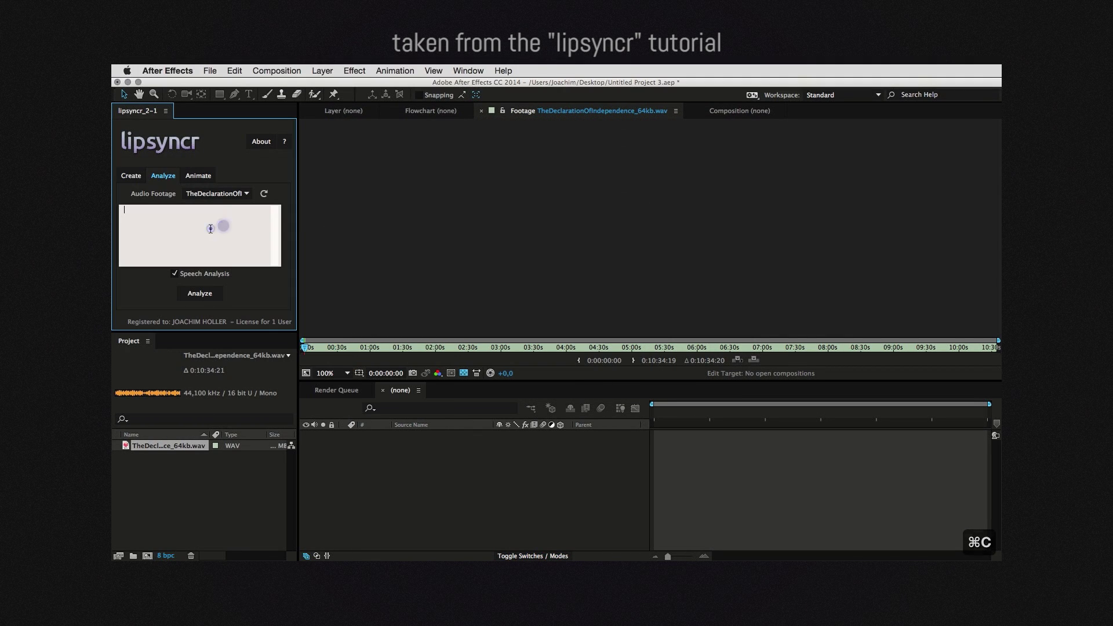
key("super+v")
left_click_drag(276, 260, 275, 200)
left_click(216, 295)
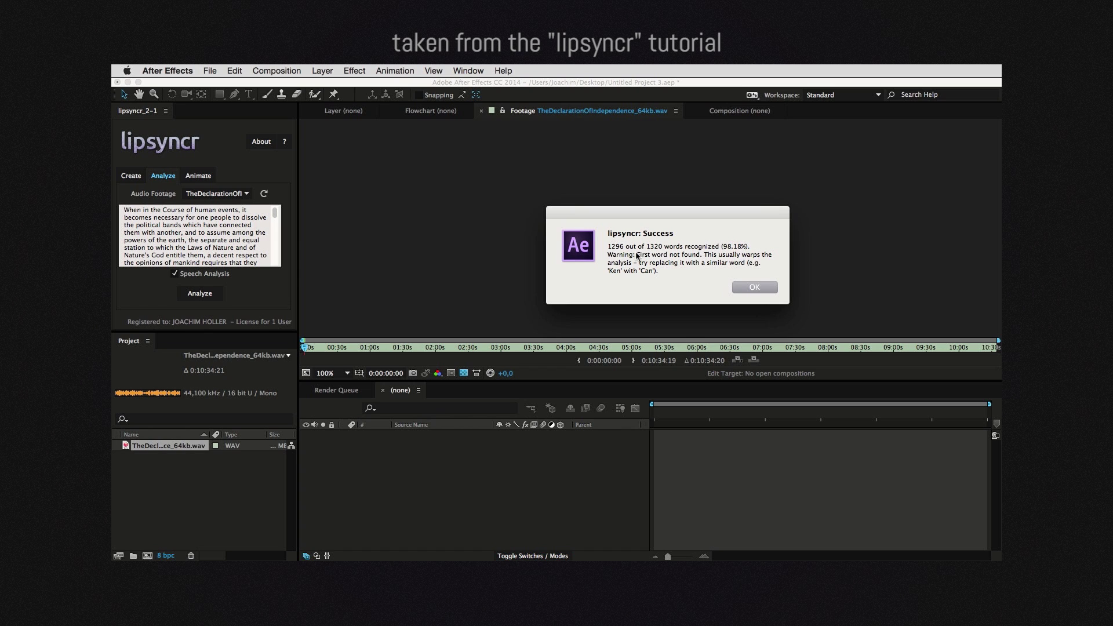
Step: Accept the analysis despite the first-word warning, building the lipsyncr 1 marker composition
left_click_drag(637, 256, 699, 254)
left_click(753, 287)
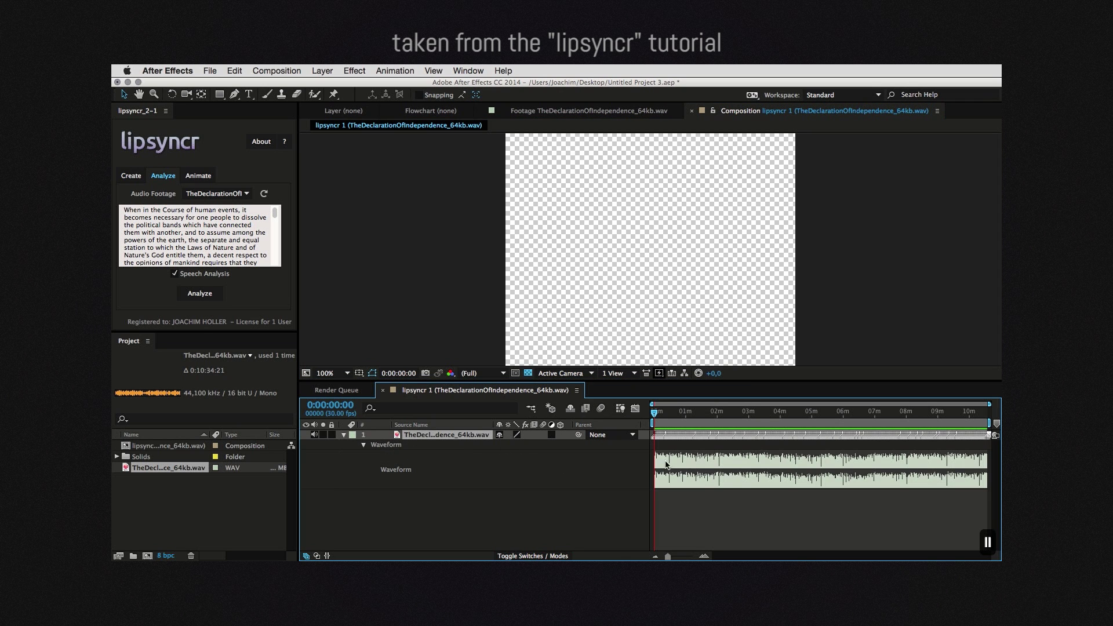
scroll(668, 466, "up", 5)
scroll(688, 476, "left", 10)
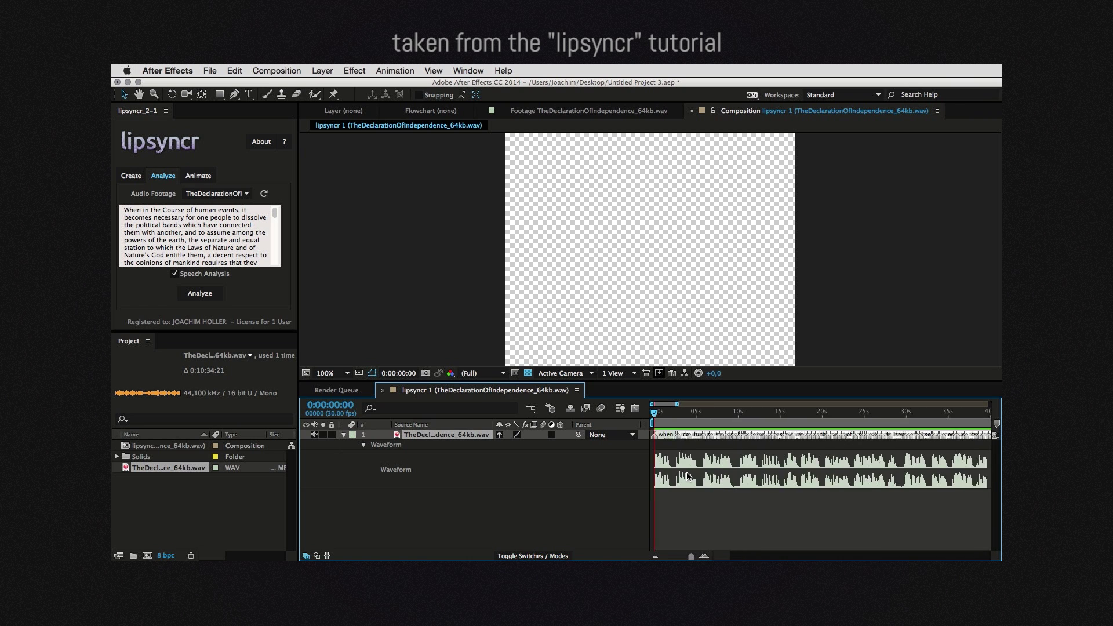
scroll(688, 477, "up", 5)
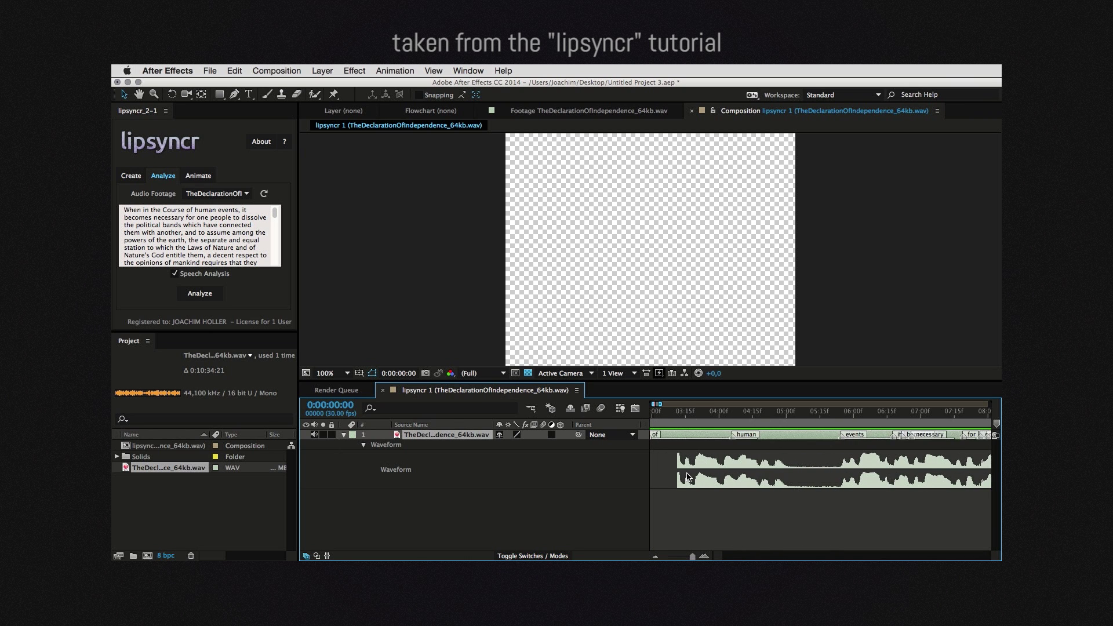
scroll(687, 477, "down", 2)
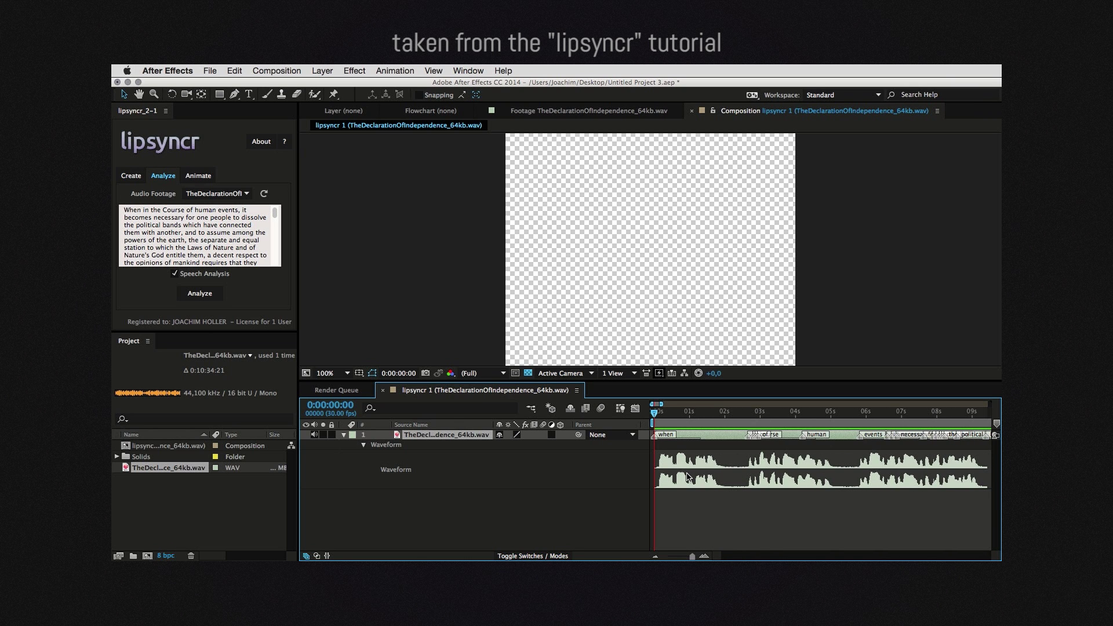
scroll(688, 477, "down", 2)
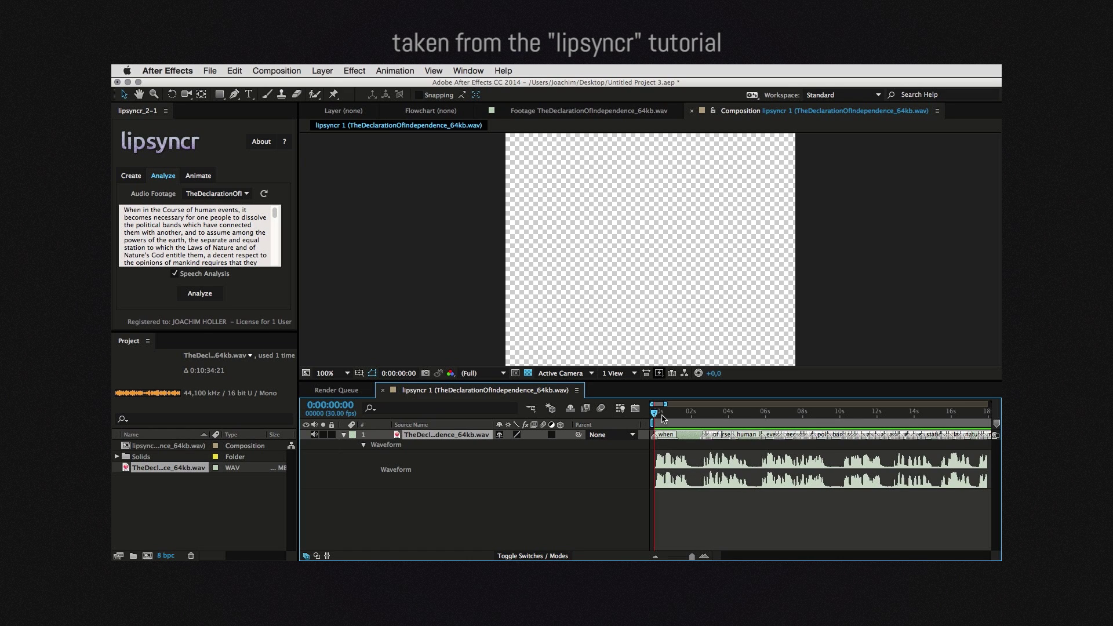
Step: Preview the Declaration audio and scrub around 14 seconds to check marker alignment
key("0")
scroll(926, 419, "up", 2)
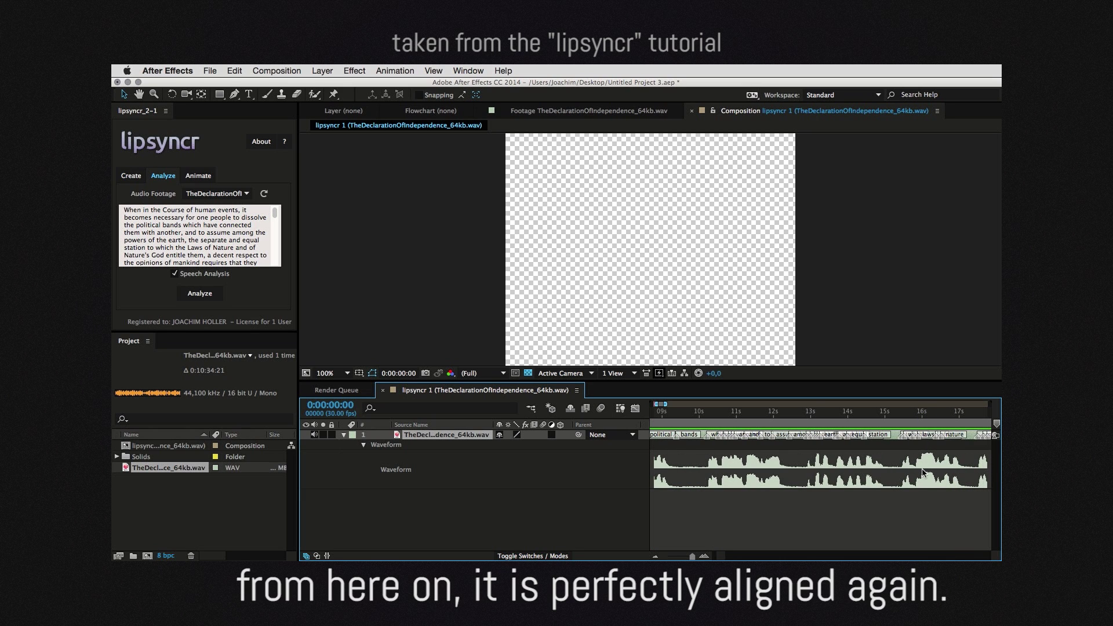
left_click_drag(868, 414, 891, 422)
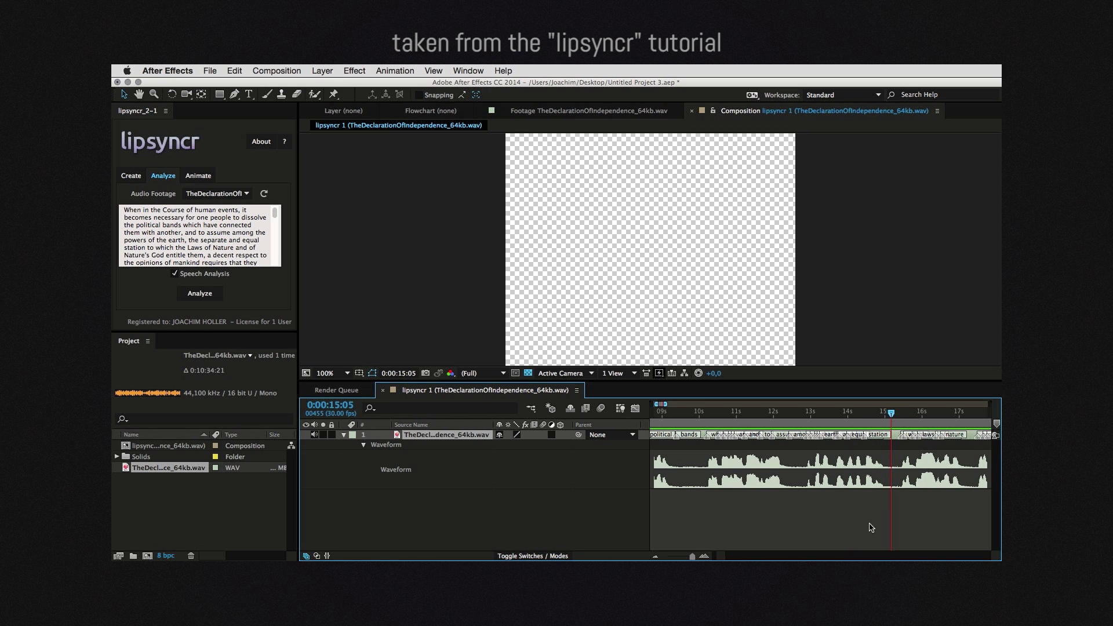
key("minus")
key("minus")
key("minus")
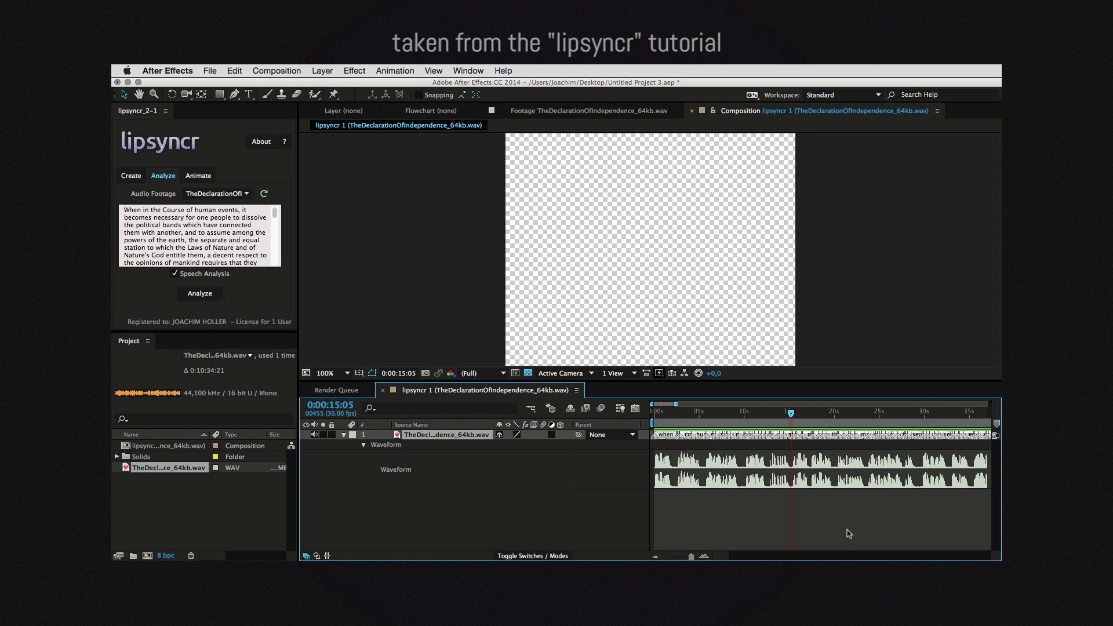
Step: Change the transcript's first word from 'When' to 'Man' and re-analyse, recognizing 1307 of 1320 words
left_click(227, 248)
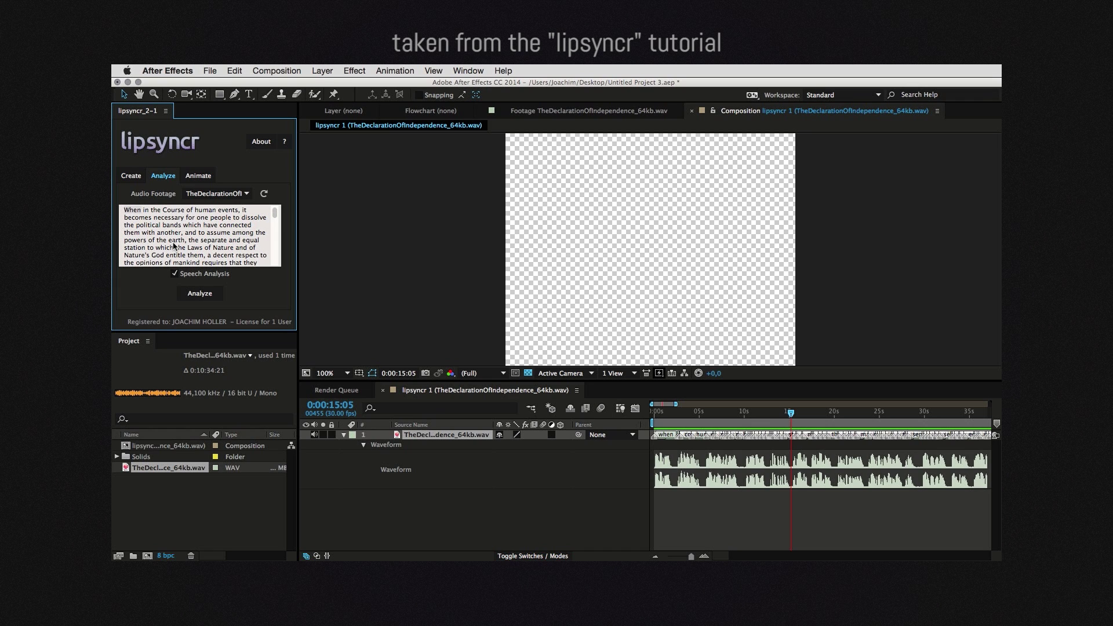
type("Man")
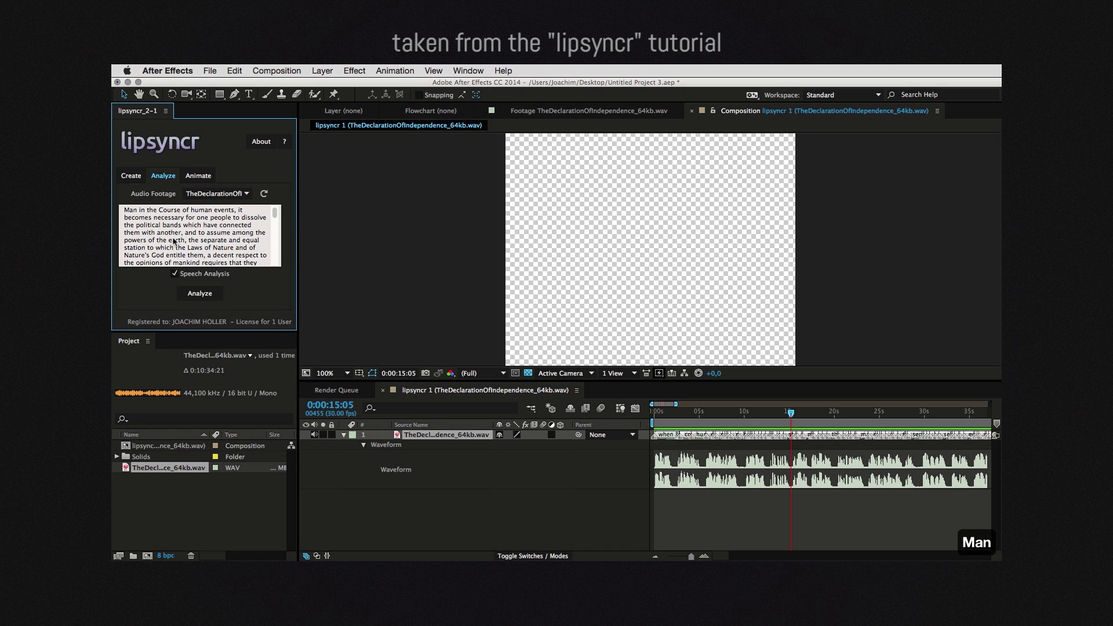
left_click(196, 294)
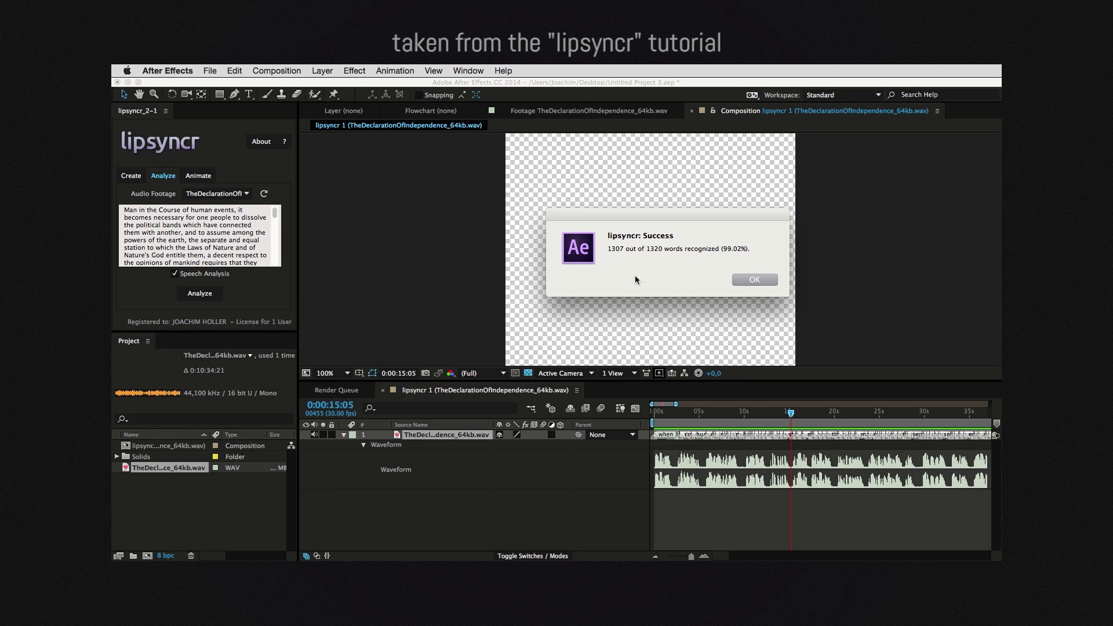
left_click(742, 281)
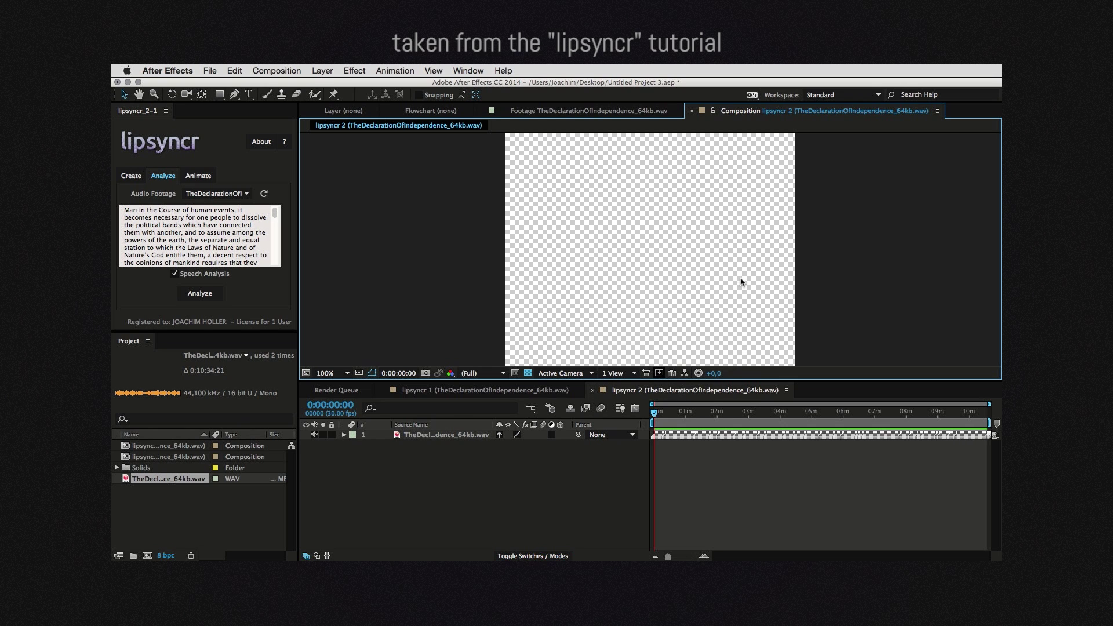
Step: Reveal the lipsyncr 2 audio layer's waveform and preview it with its word markers
scroll(689, 445, "up", 5)
left_click(469, 436)
key("l")
key("l")
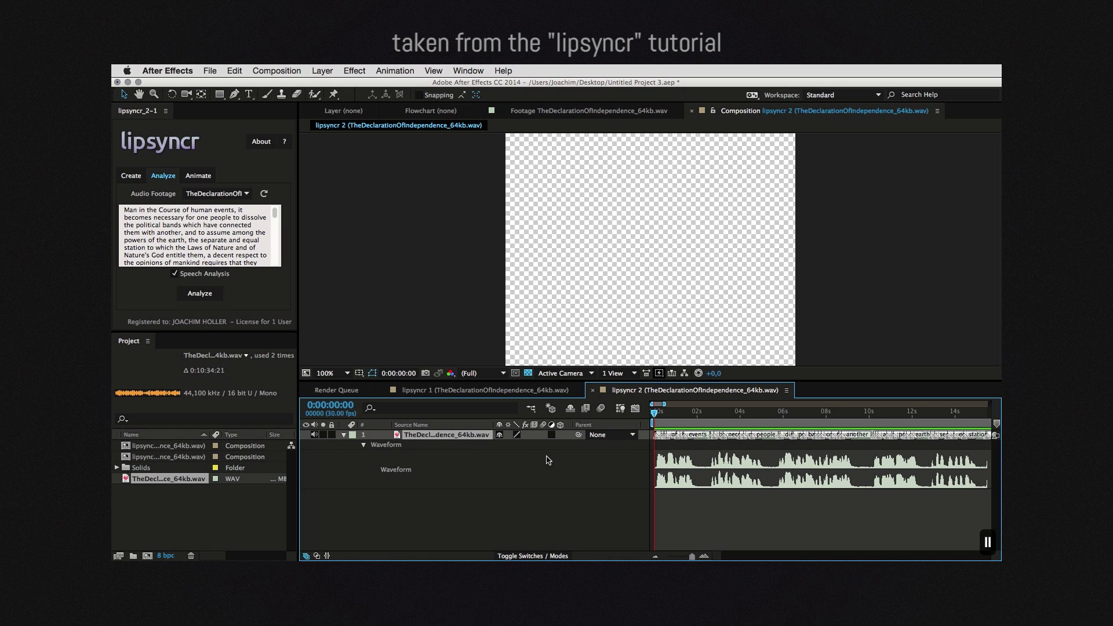
scroll(680, 467, "up", 1)
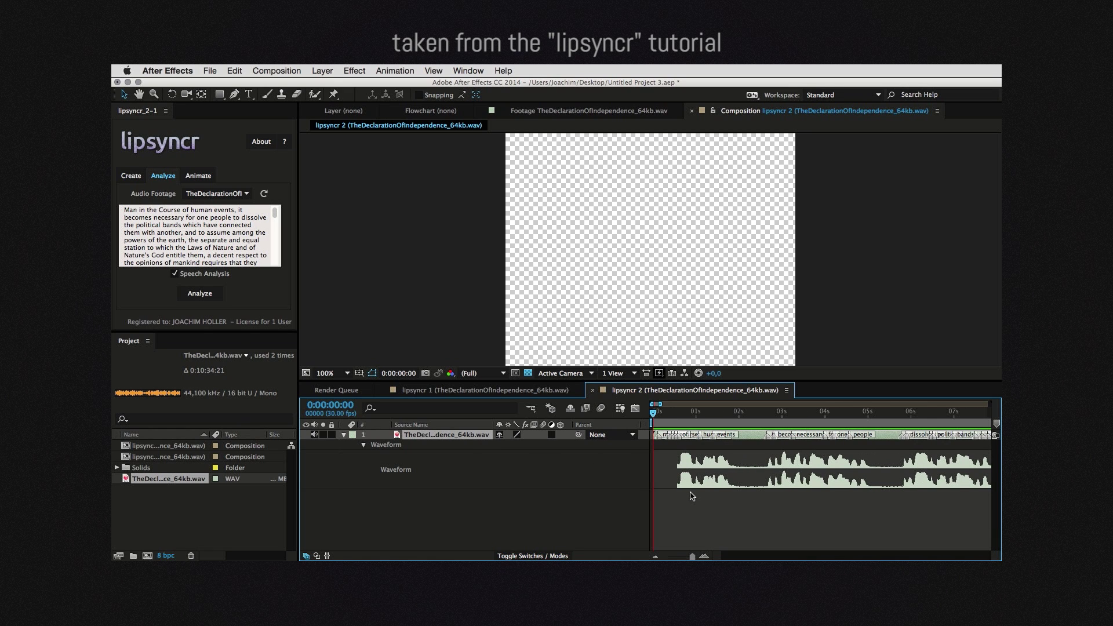
scroll(692, 493, "up", 1)
key("0")
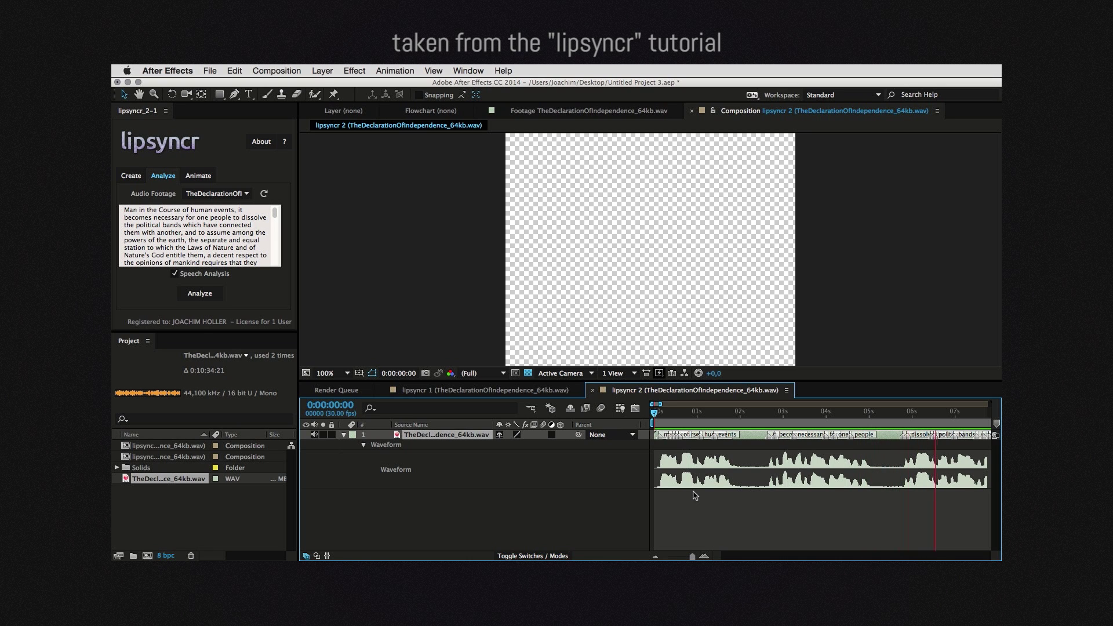
left_click(808, 507)
Step: Rename the first layer marker's comment from 'man' to 'When'
double_click(660, 435)
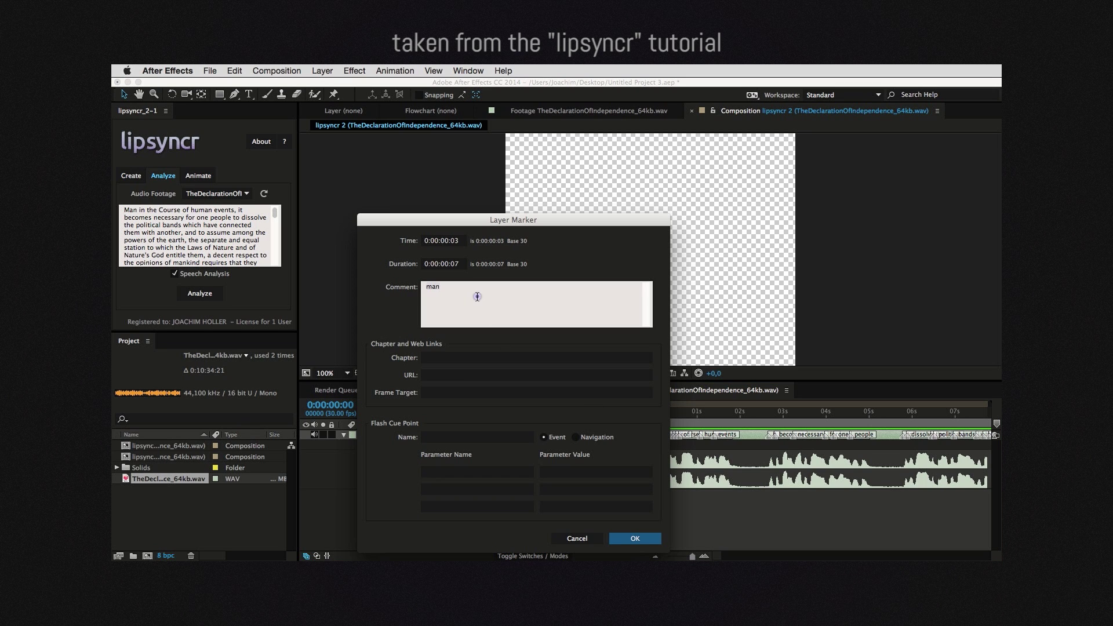
left_click(419, 284)
double_click(419, 284)
type("When")
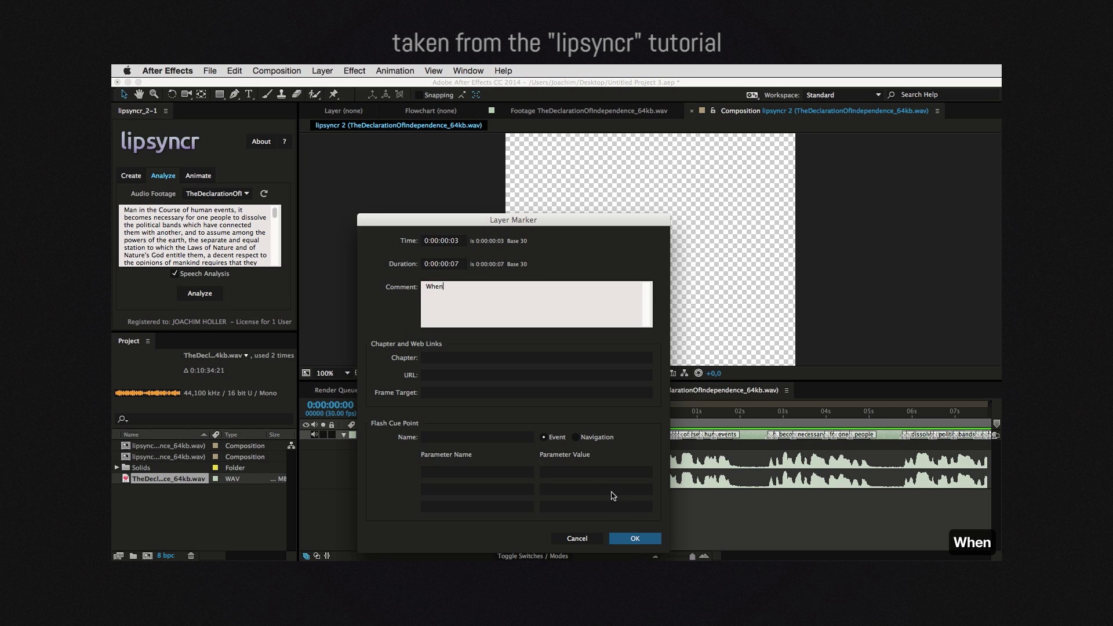
left_click(634, 540)
key("minus")
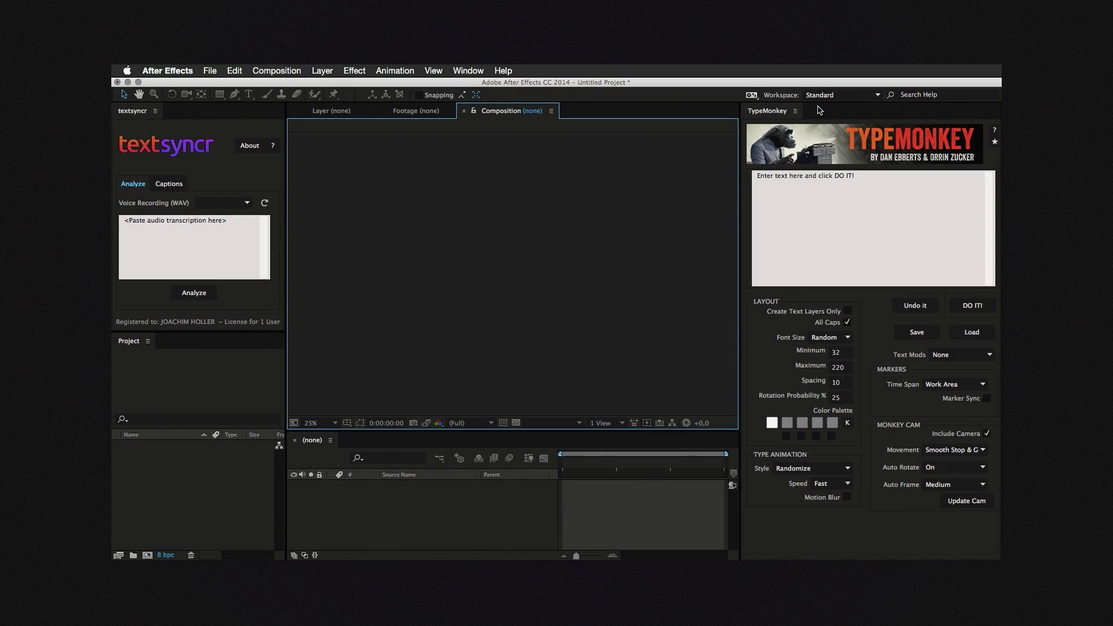
Step: Open obama_27-06-04.wav in the Footage viewer and scrub through the speech
left_click(771, 111)
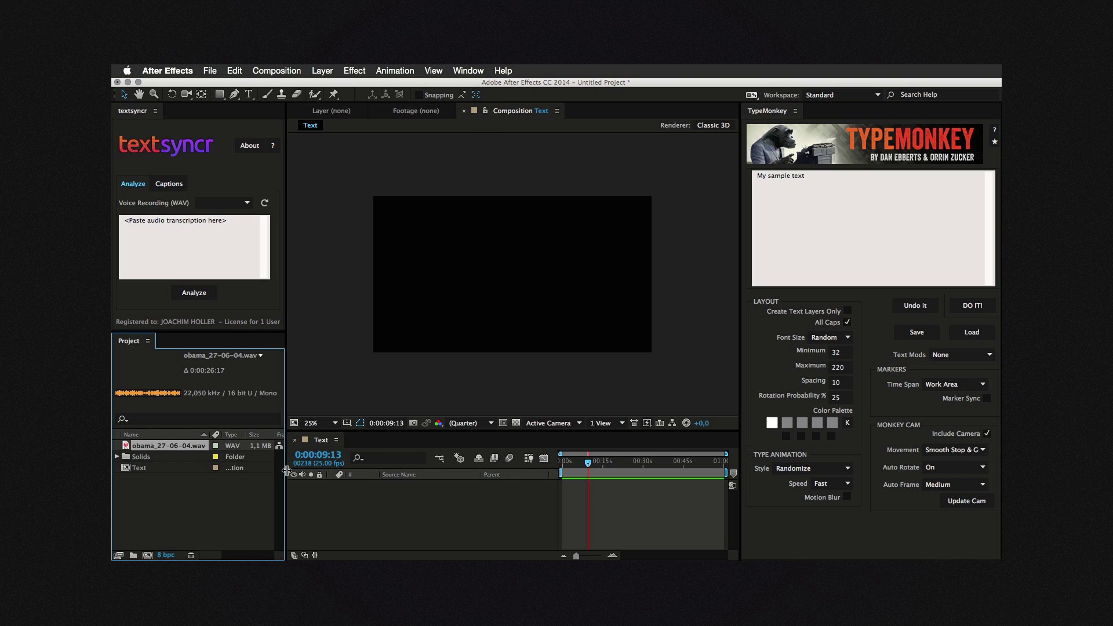
left_click(168, 447)
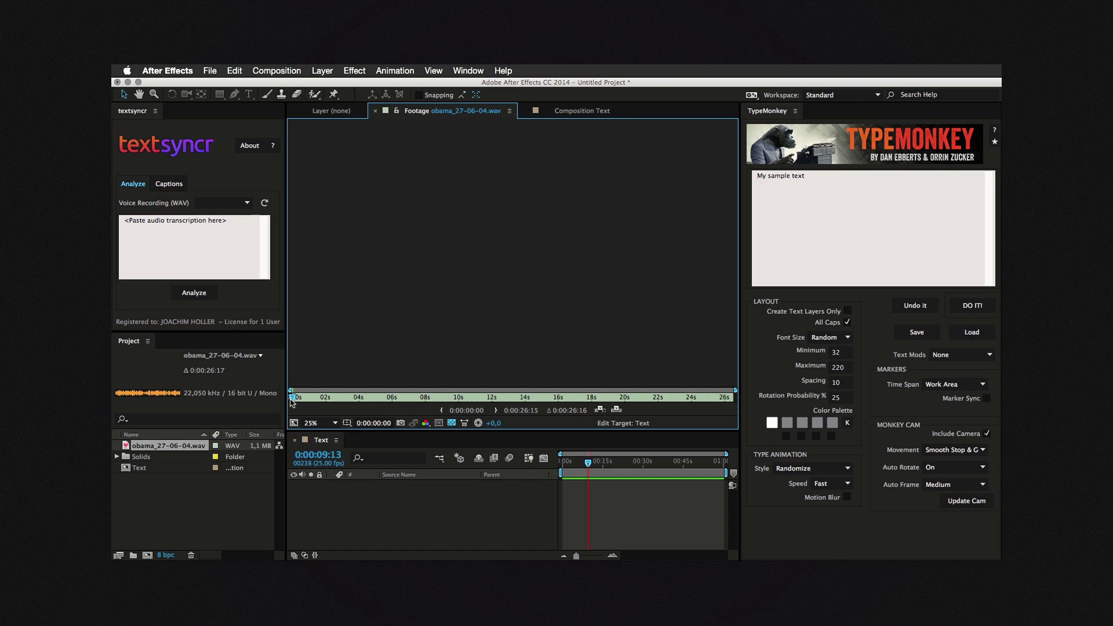
mouse_move(291, 398)
left_mouse_down()
mouse_move(345, 399)
mouse_move(283, 400)
left_mouse_up()
Step: Replace TypeMonkey's sample text with the copied speech transcript
key("super+Tab")
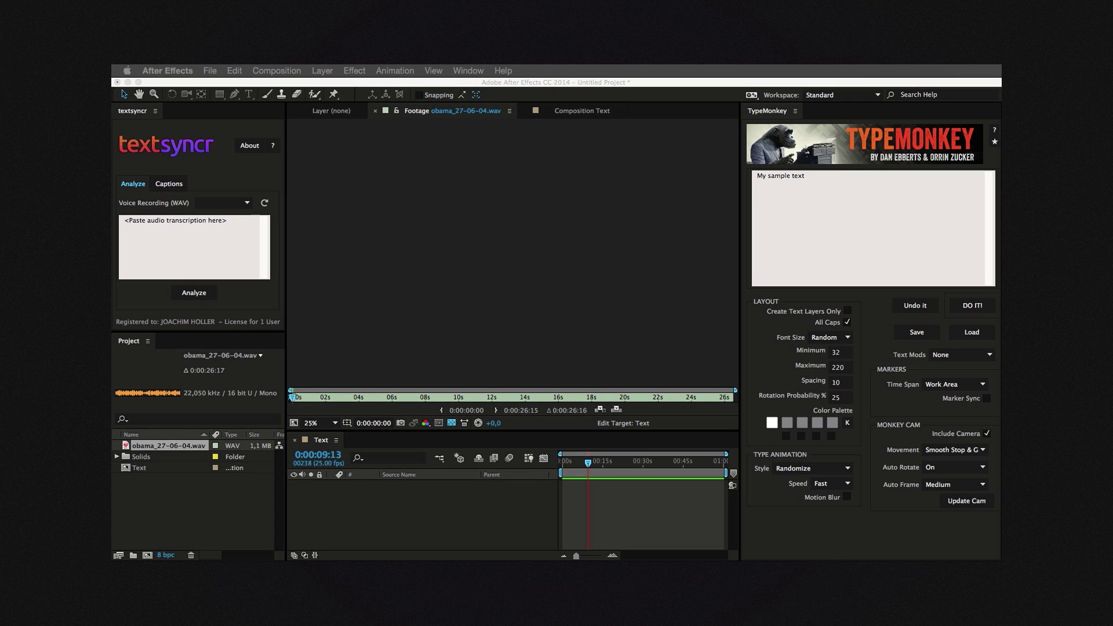
key("super+c")
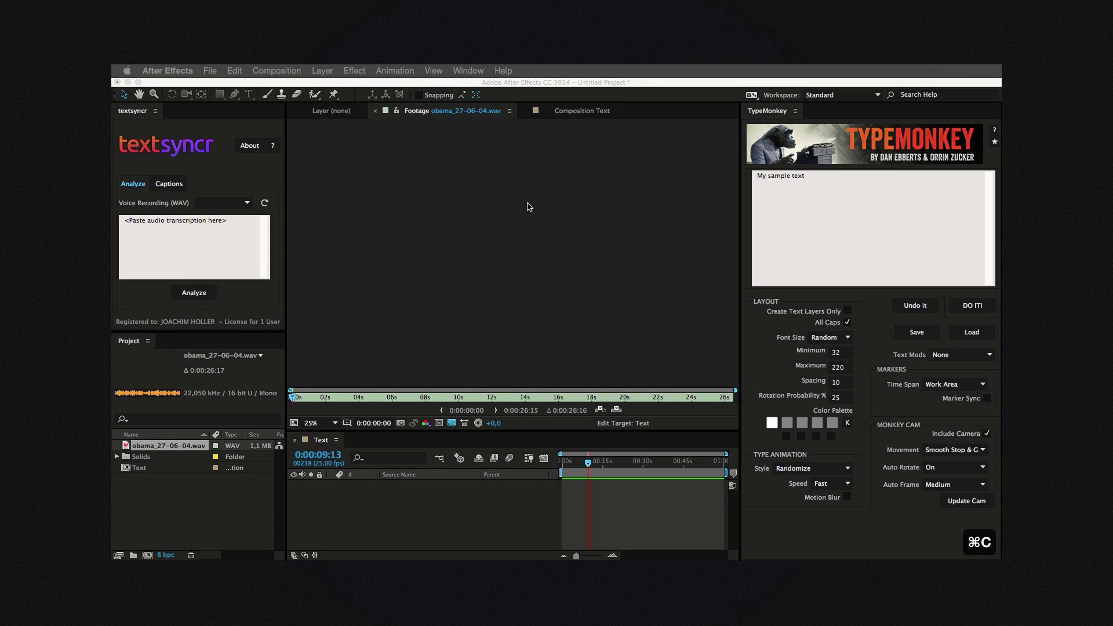
left_click(533, 268)
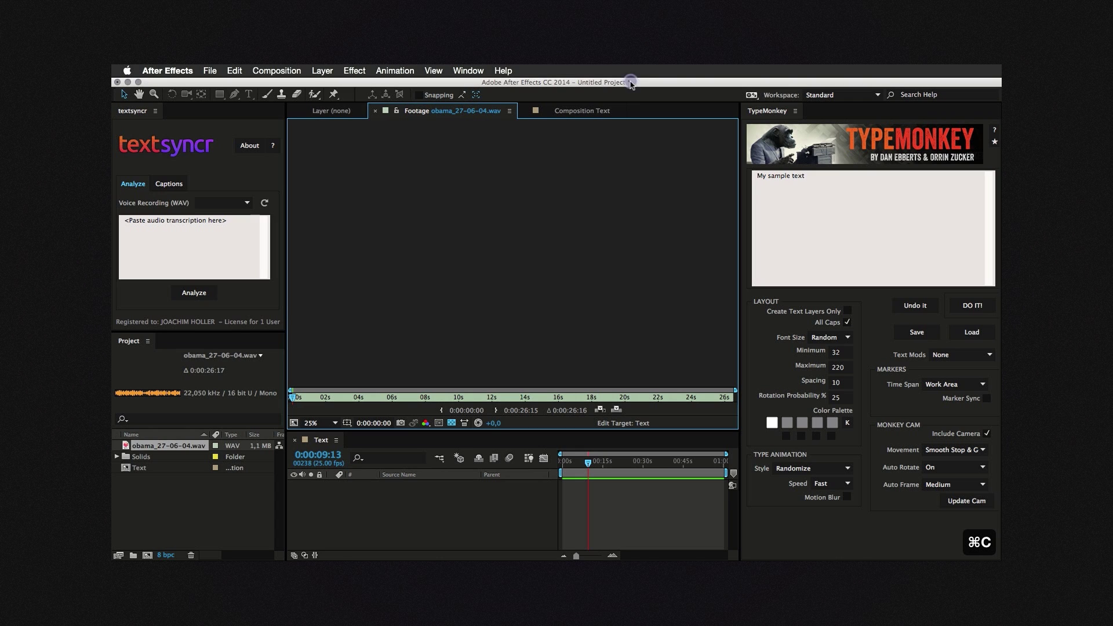
left_click(846, 213)
key("super+a")
key("super+v")
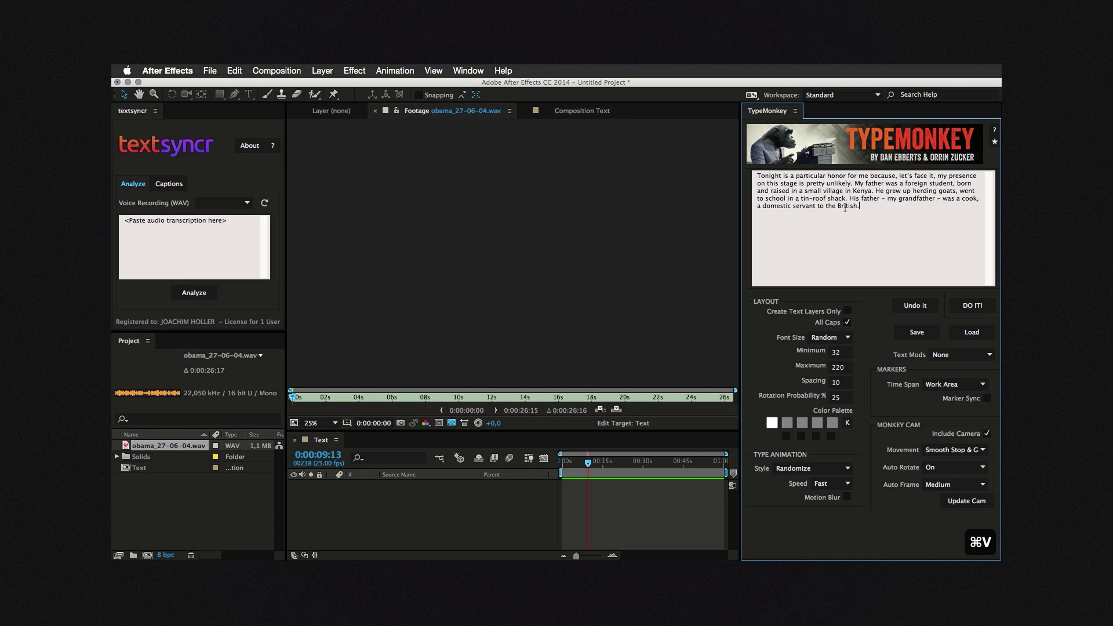
Step: Generate the TypeMonkey animation in the Text comp and return to frame 0
left_click(974, 311)
left_click(759, 283)
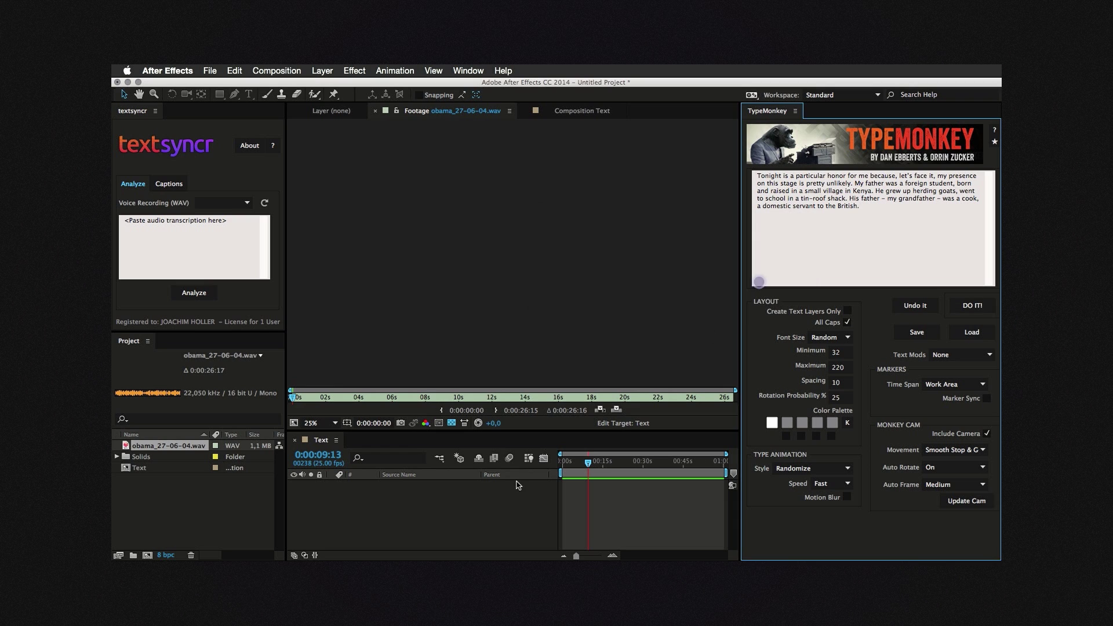
left_click(477, 514)
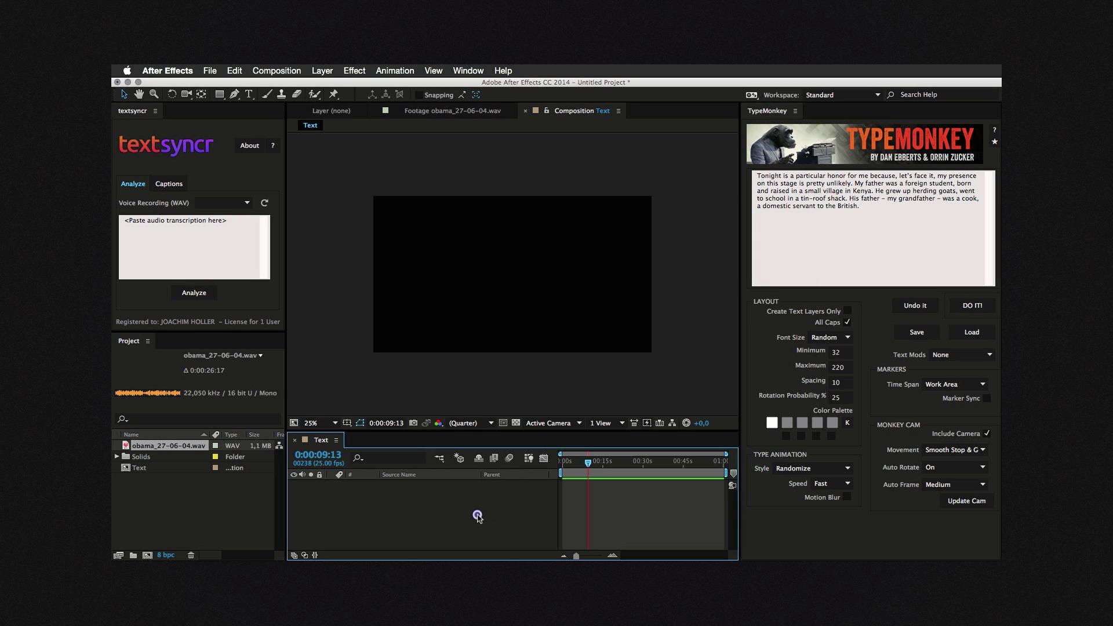
left_click(969, 307)
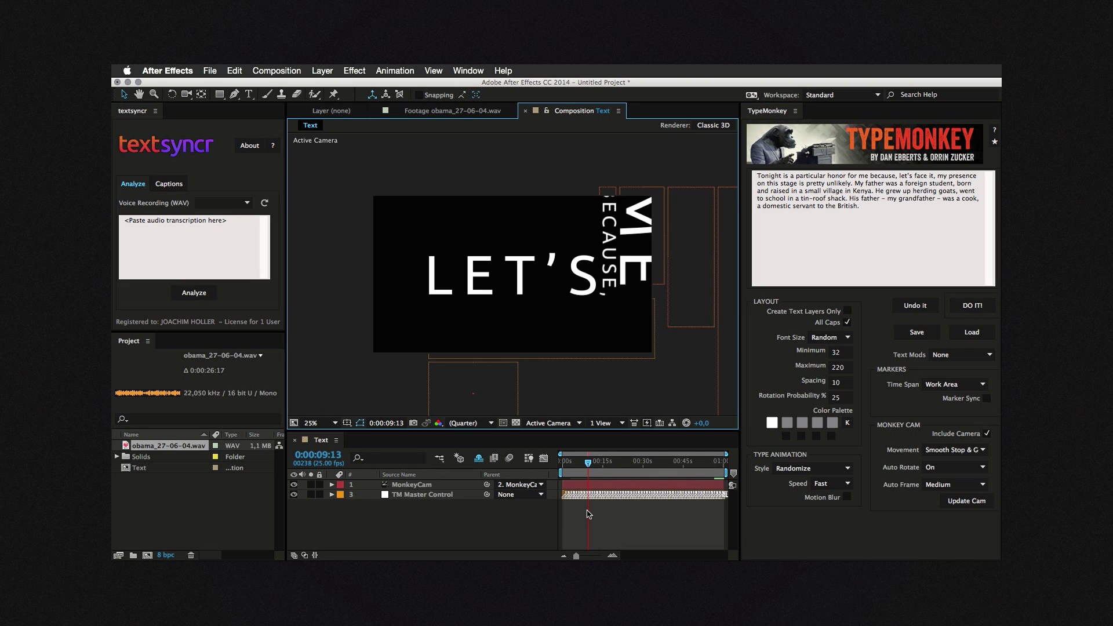
scroll(591, 514, "up", 5)
scroll(591, 514, "left", 5)
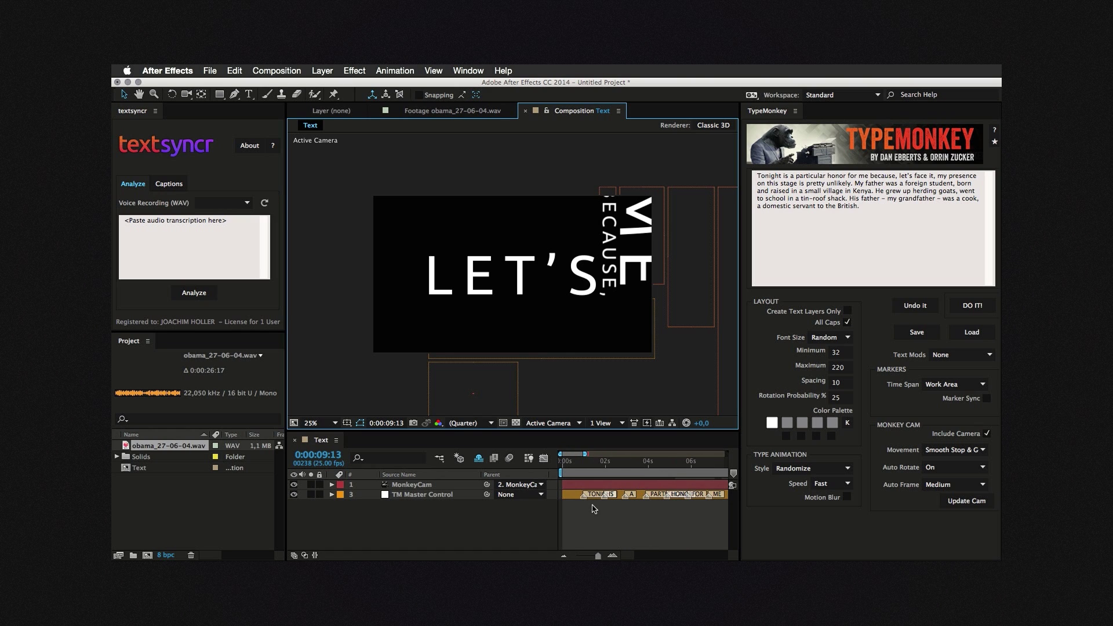
key("KP_0")
Step: Add obama_27-06-04.wav to the Text comp and reveal its waveform
left_click(171, 452)
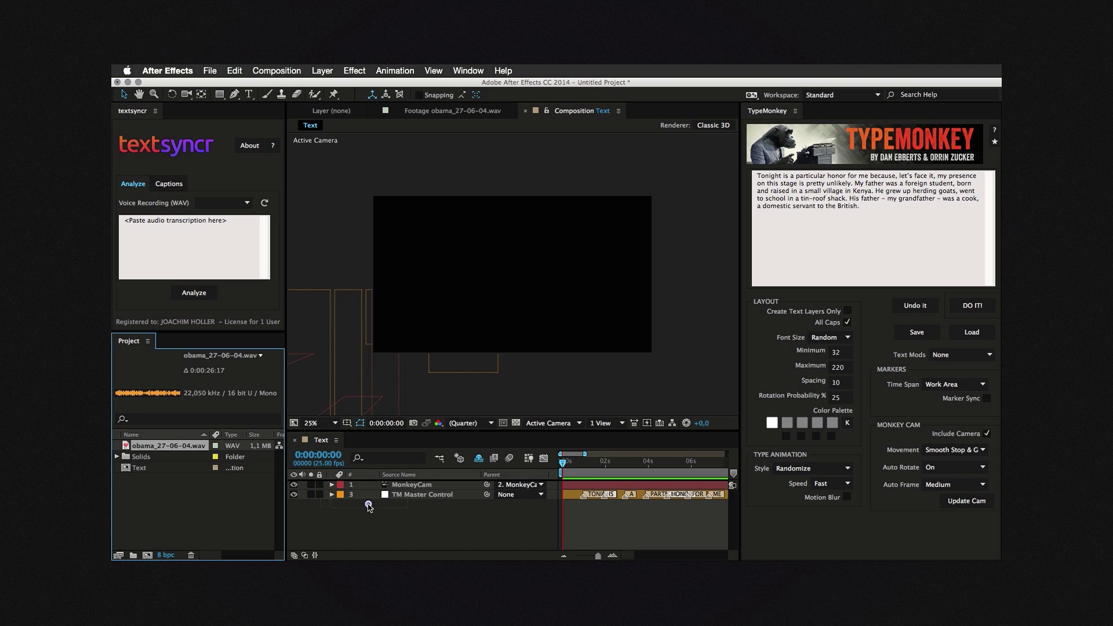
left_click_drag(369, 506, 374, 502)
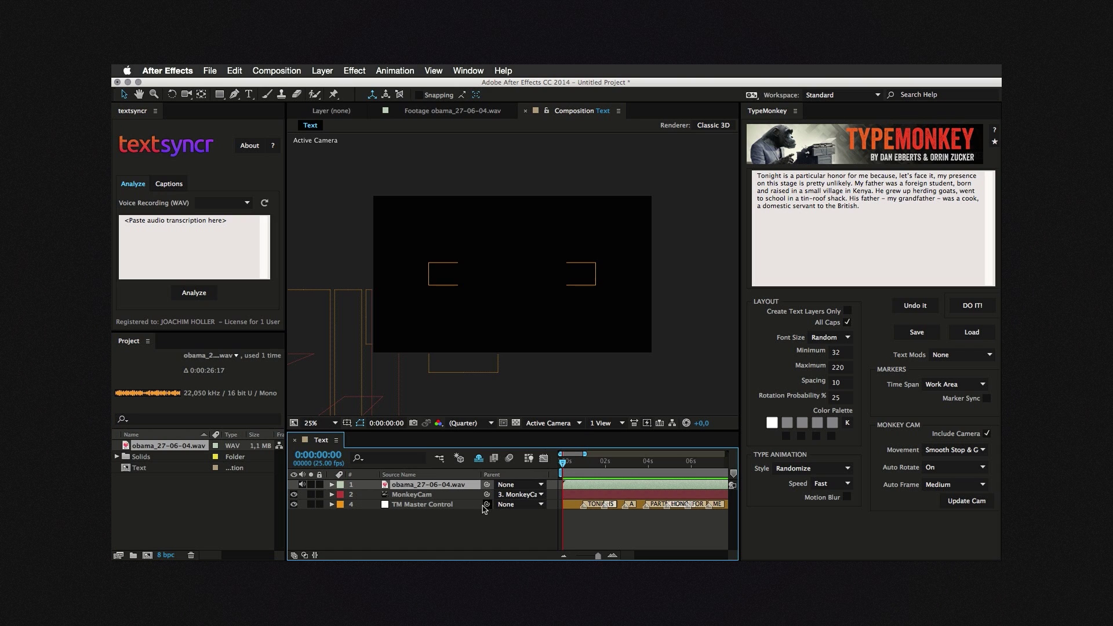
key("l")
key("l")
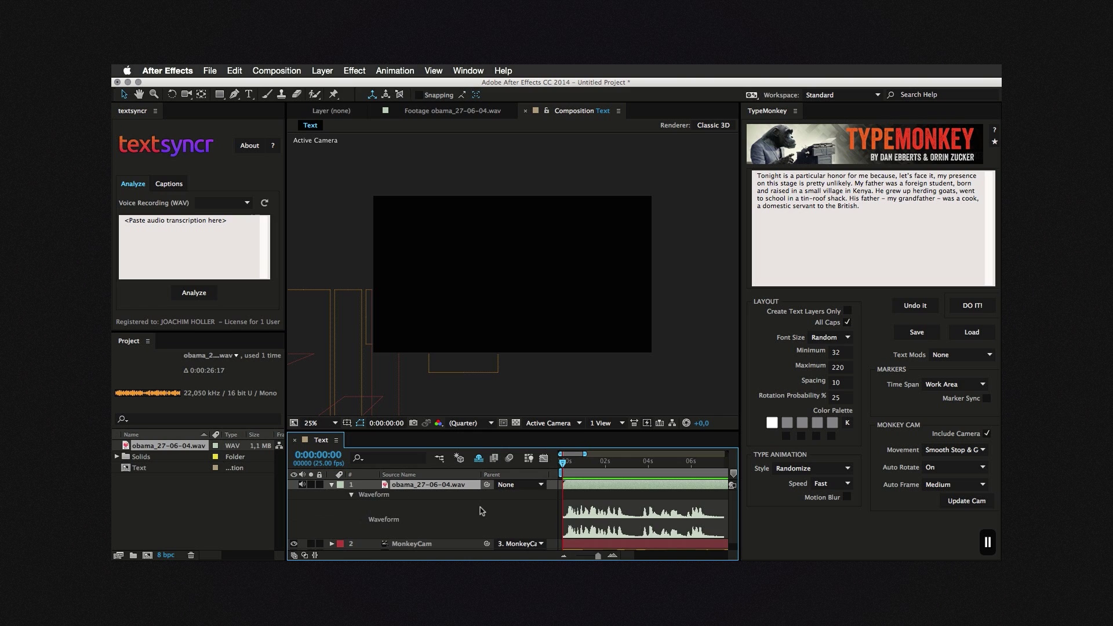
Step: Move TM Master Control above MonkeyCam and preview the animation with the audio
scroll(437, 536, "down", 1)
left_click_drag(408, 545, 464, 526)
scroll(461, 525, "up", 1)
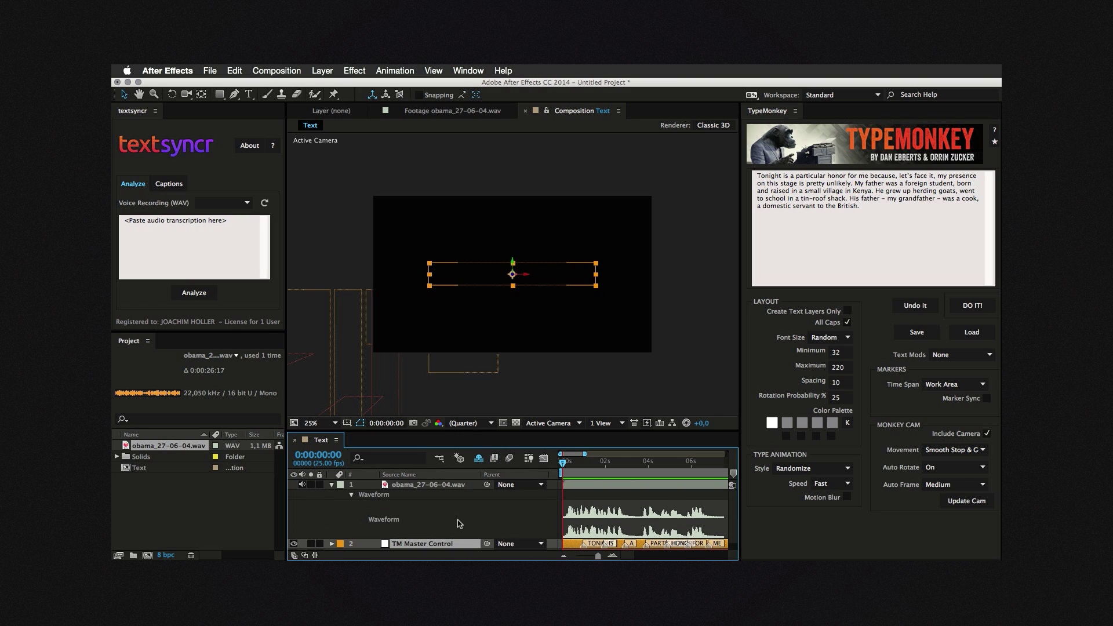
key("space")
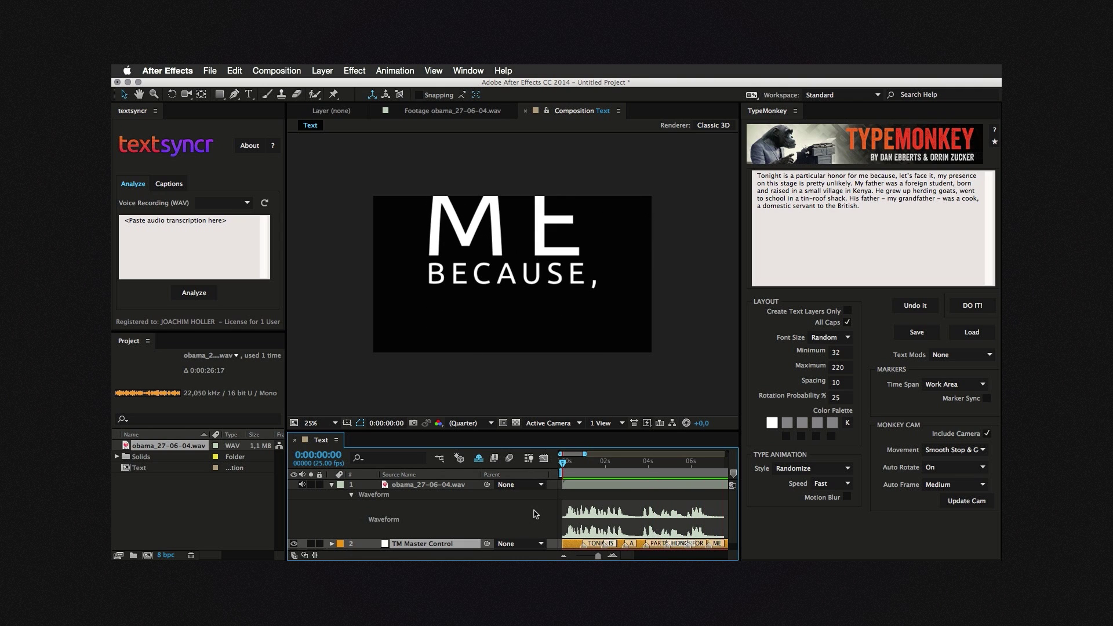
key("space")
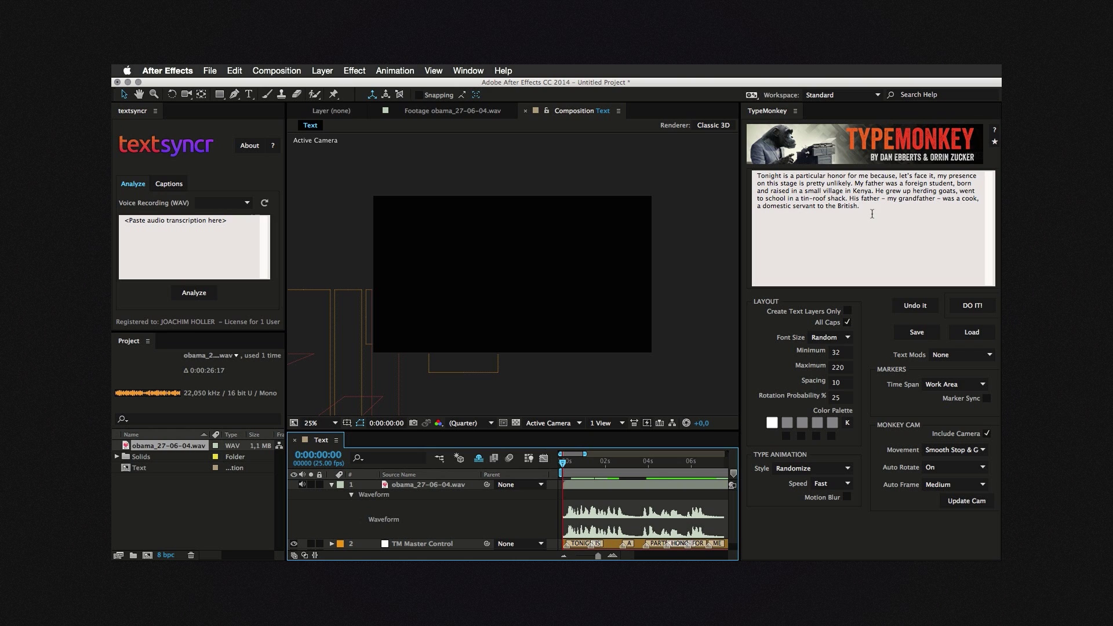
Step: Paste TypeMonkey's speech text into textsyncr, load the obama WAV, and analyze it
left_click_drag(872, 214, 728, 171)
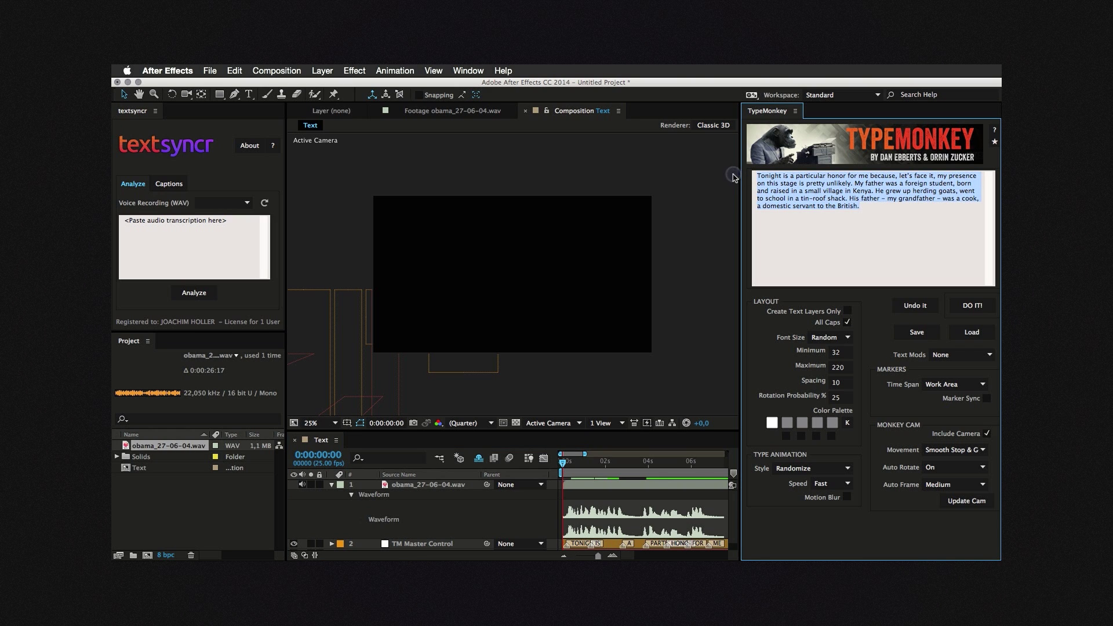
key("super+c")
left_click(248, 227)
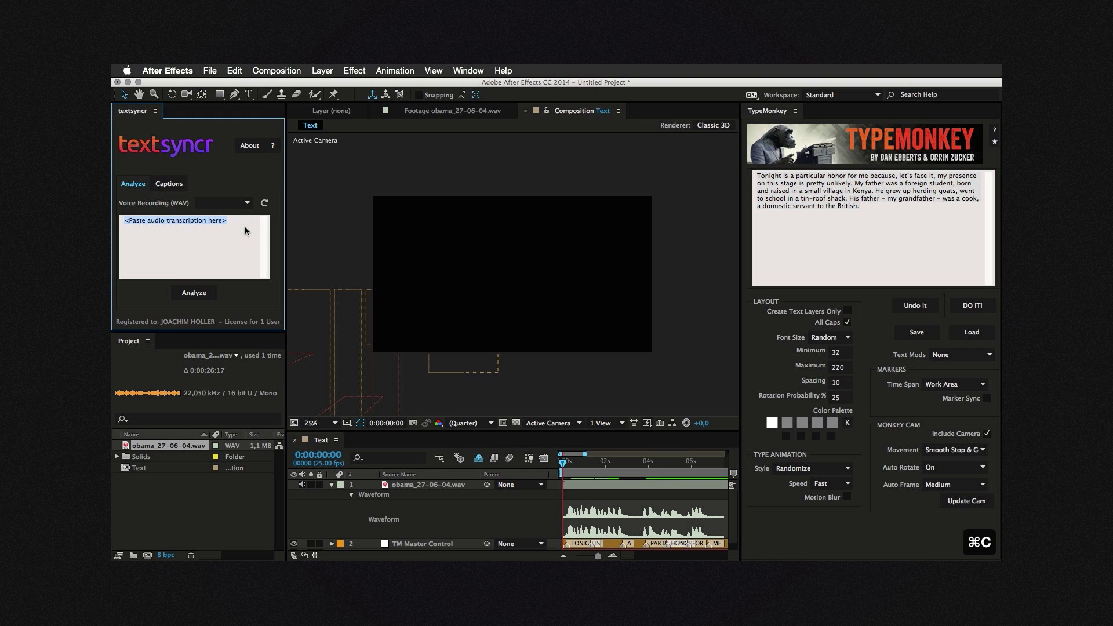
key("super+v")
left_click(265, 203)
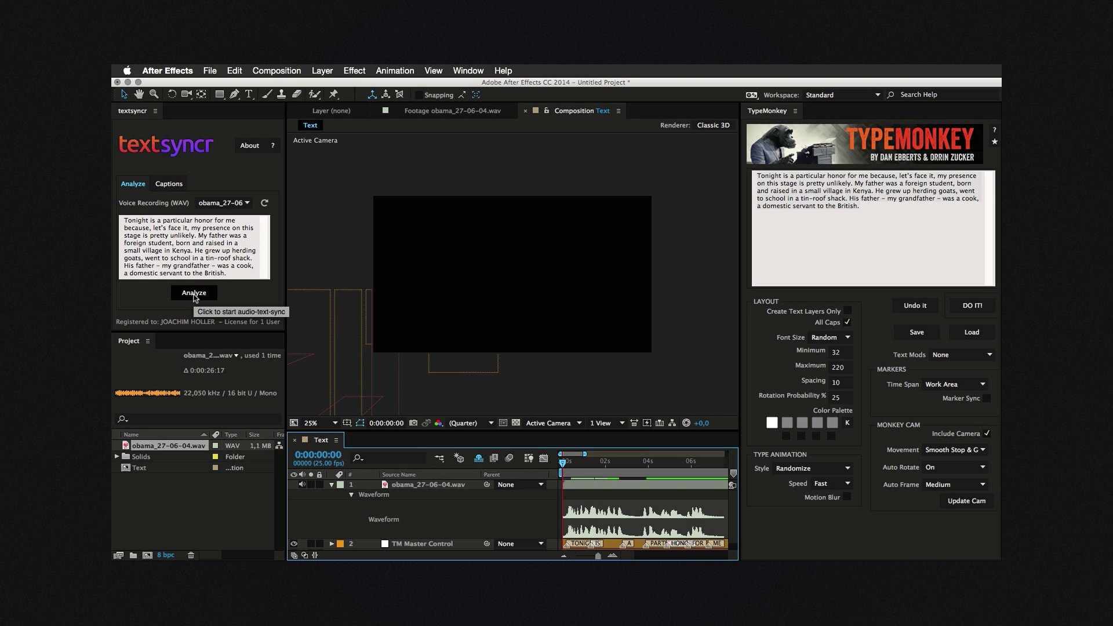
left_click(194, 294)
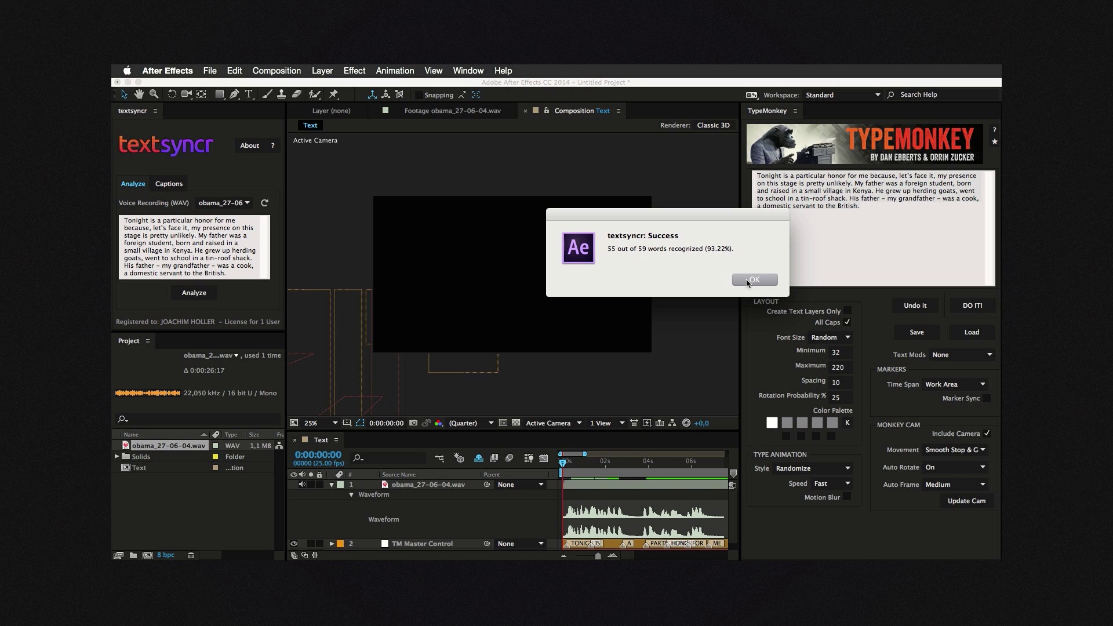
Step: Undo the first TypeMonkey animation without saving and delete the duplicate audio layer
left_click(752, 280)
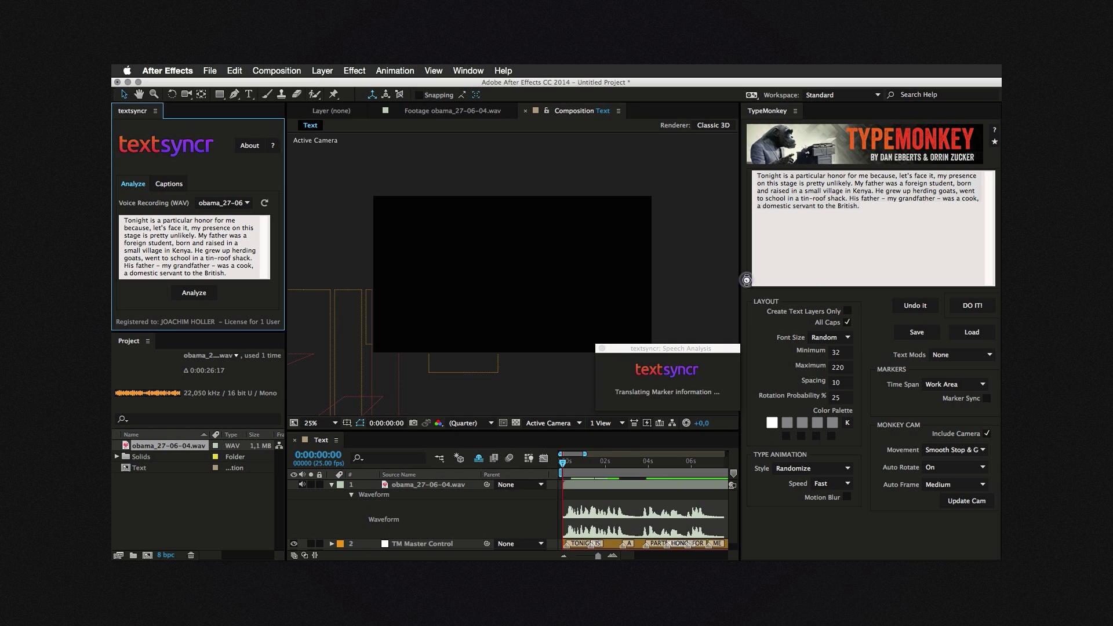
left_click(929, 309)
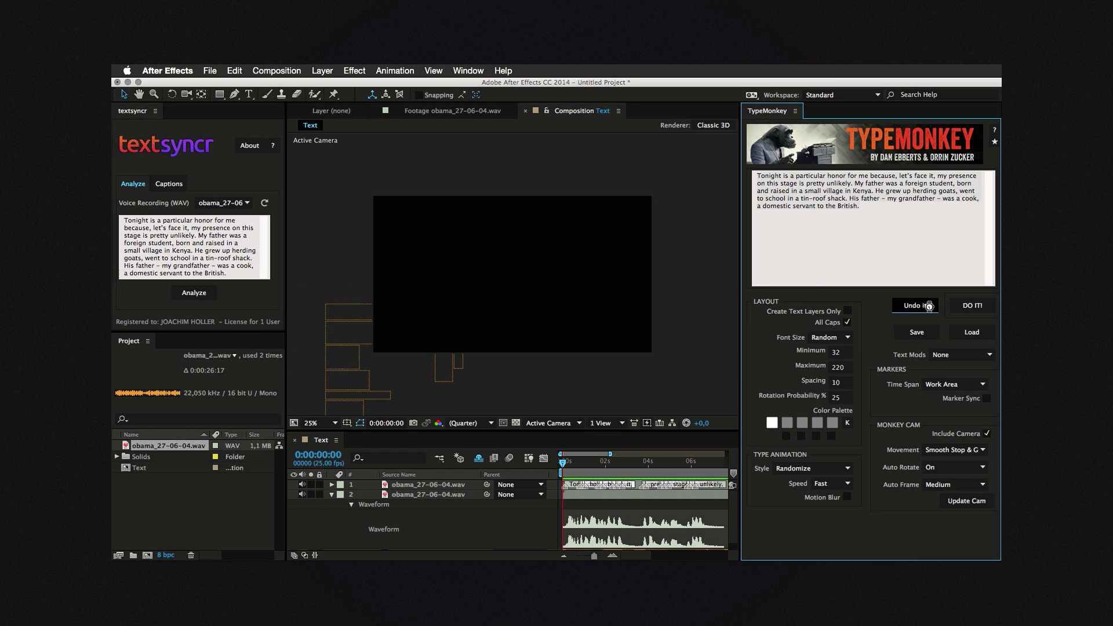
left_click(756, 279)
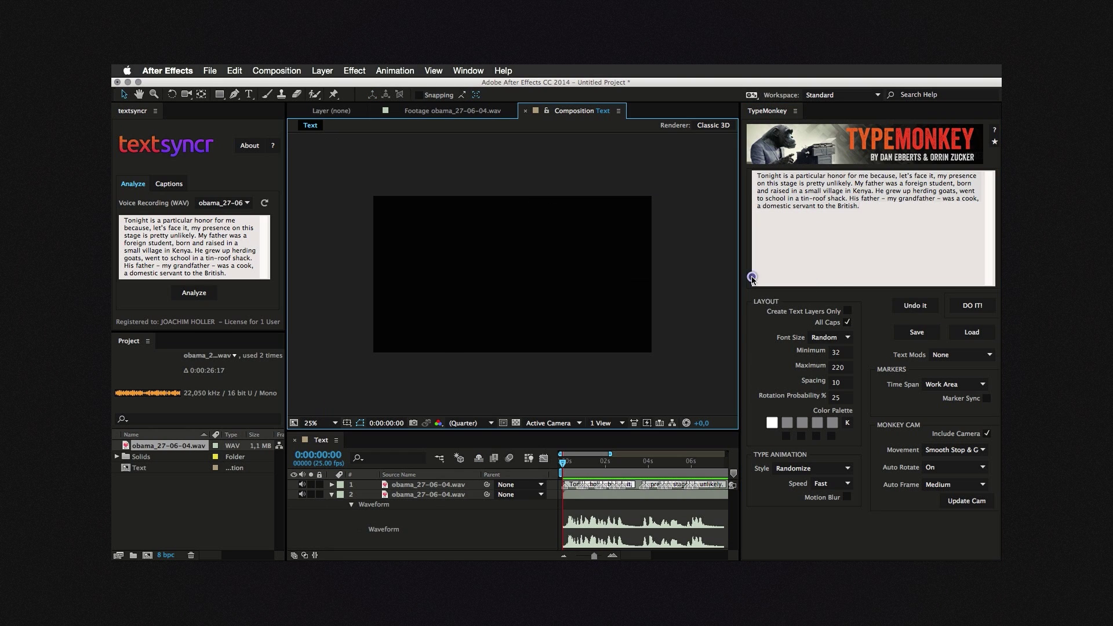
left_click(430, 494)
key("BackSpace")
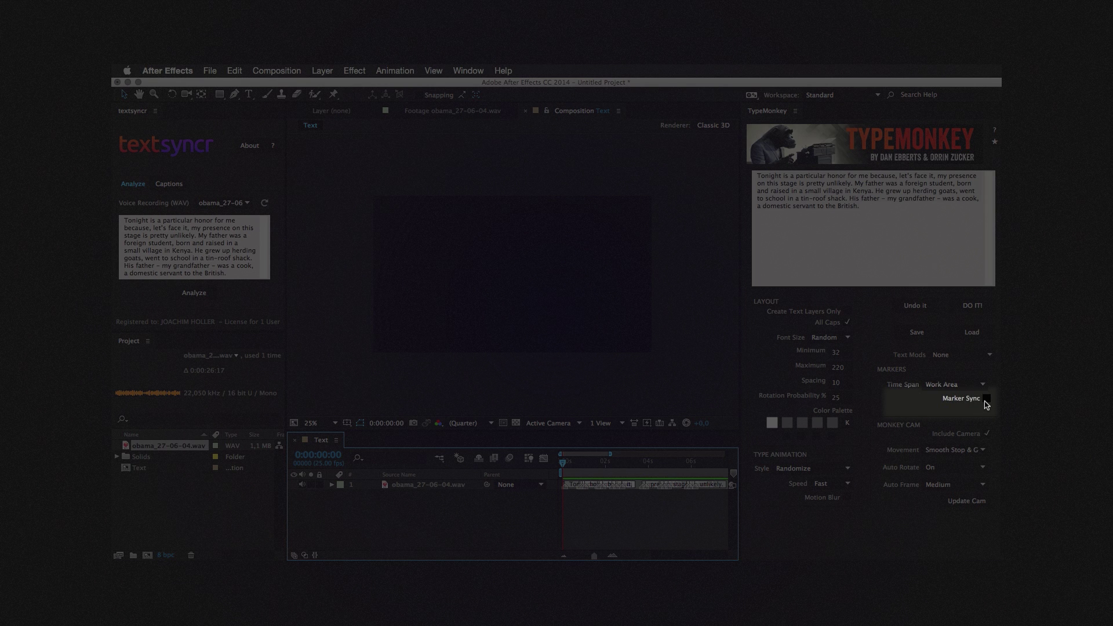
Step: Enable Marker Sync using the word-marked obama audio as guide, regenerate, and preview
left_click(986, 400)
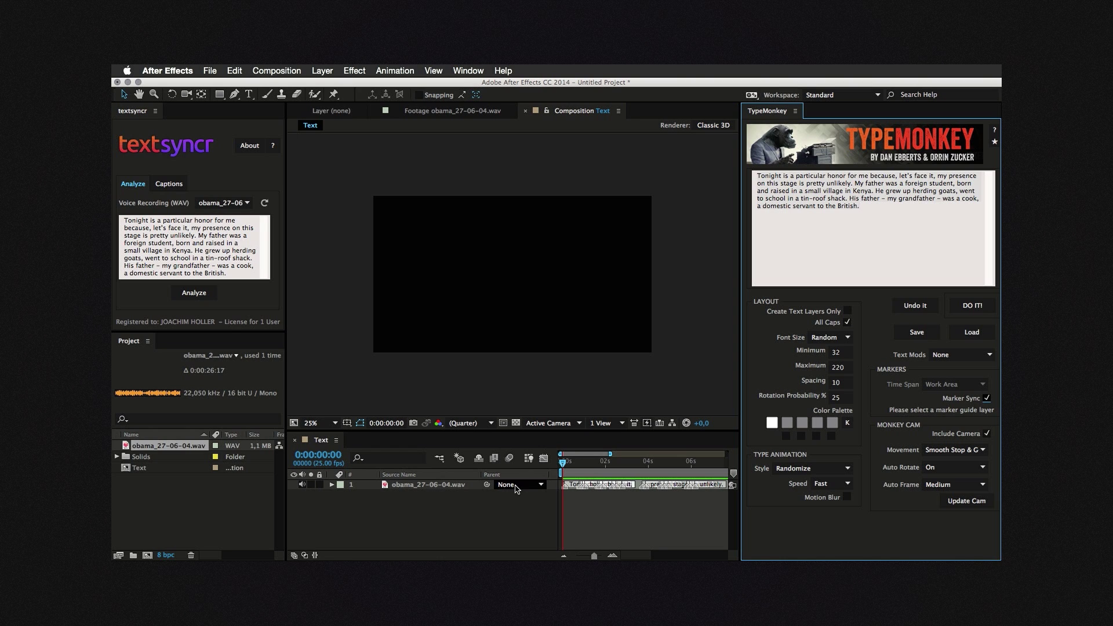
left_click(452, 487)
left_click(992, 306)
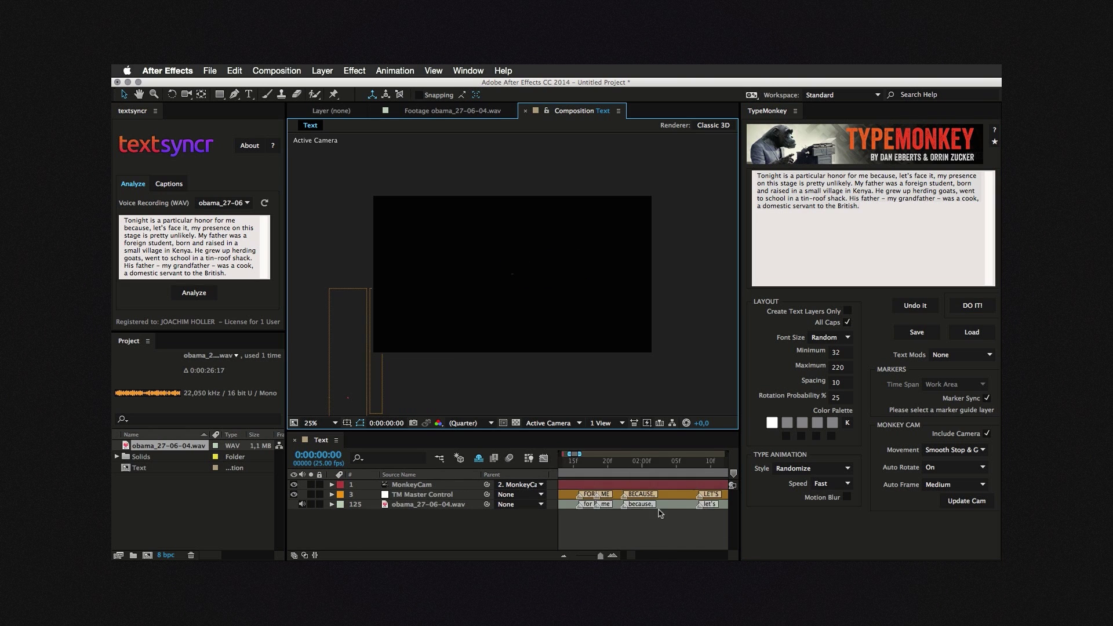
key("KP_0")
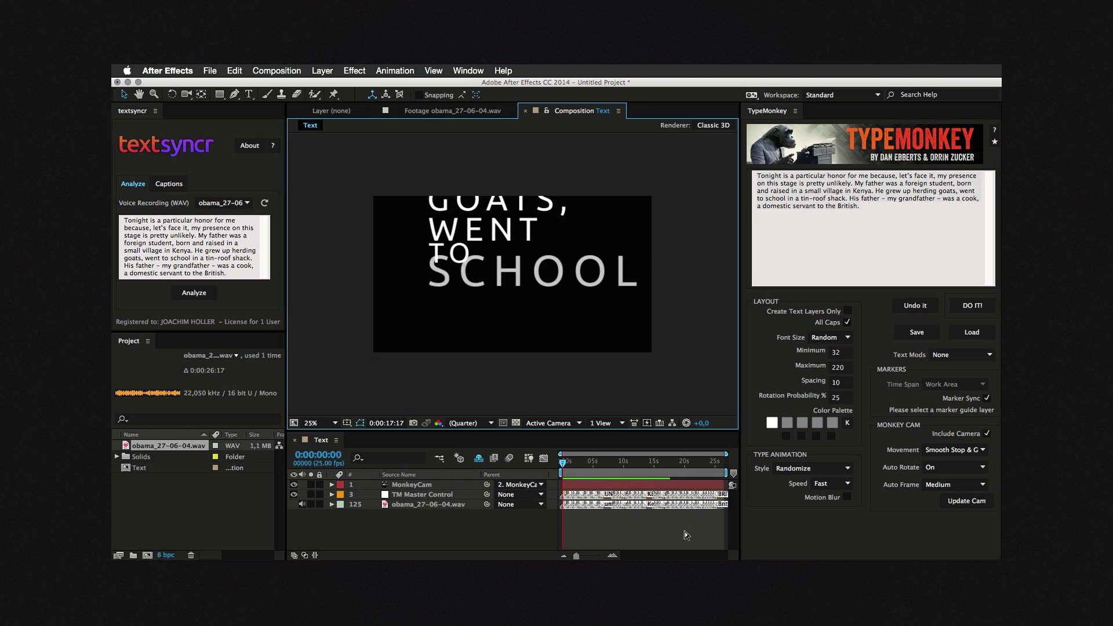